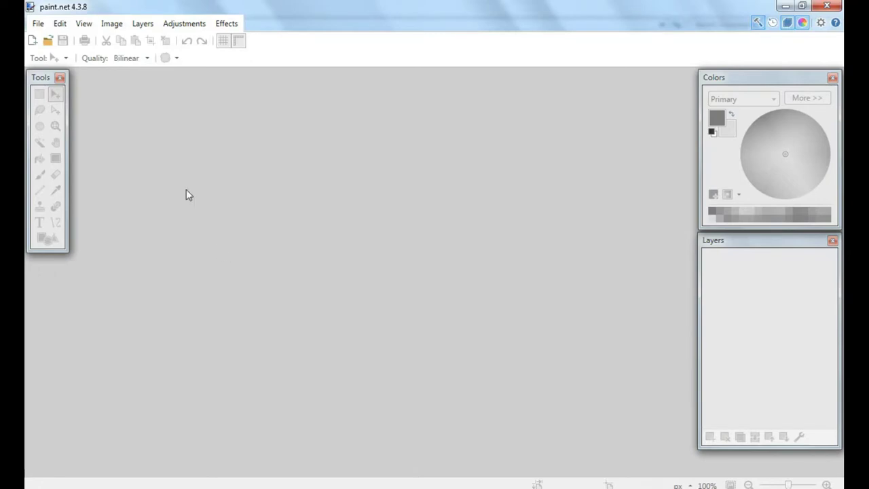
# - Open the image "mural sd trisigan 3" from the Documents library
pyautogui.click(37, 25)
pyautogui.moveTo(50, 76)
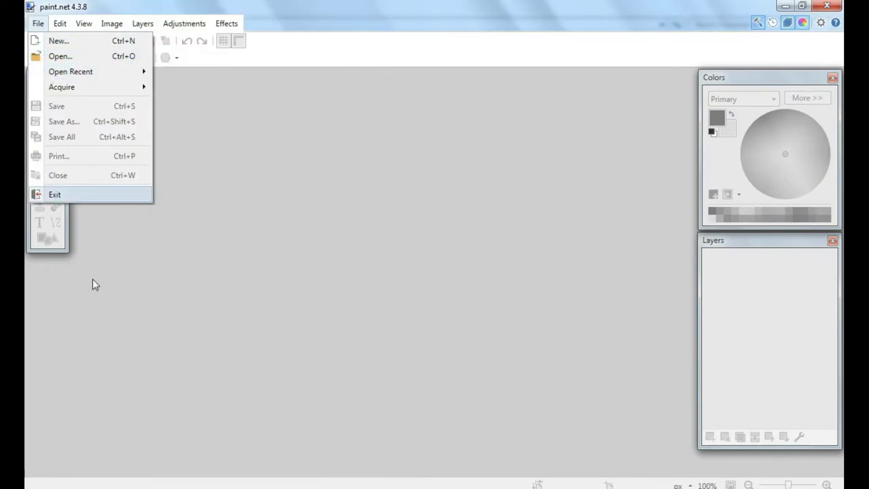
pyautogui.click(87, 56)
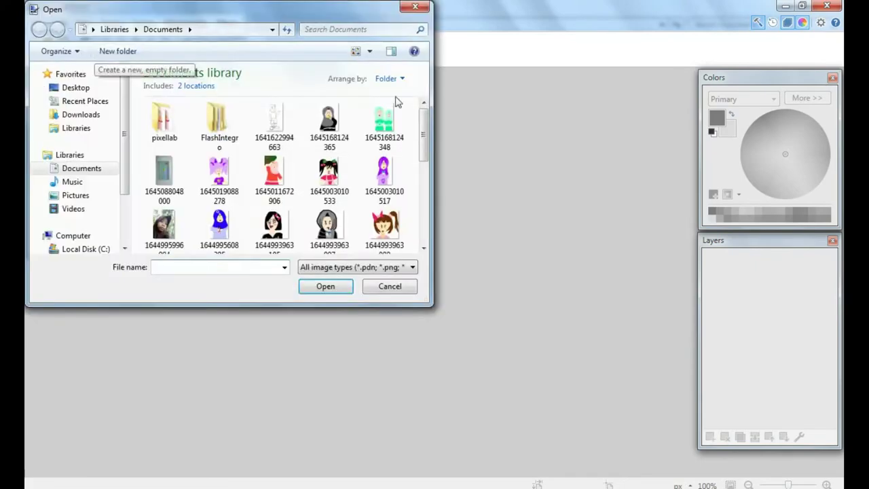
pyautogui.moveTo(425, 135); pyautogui.dragTo(425, 203)
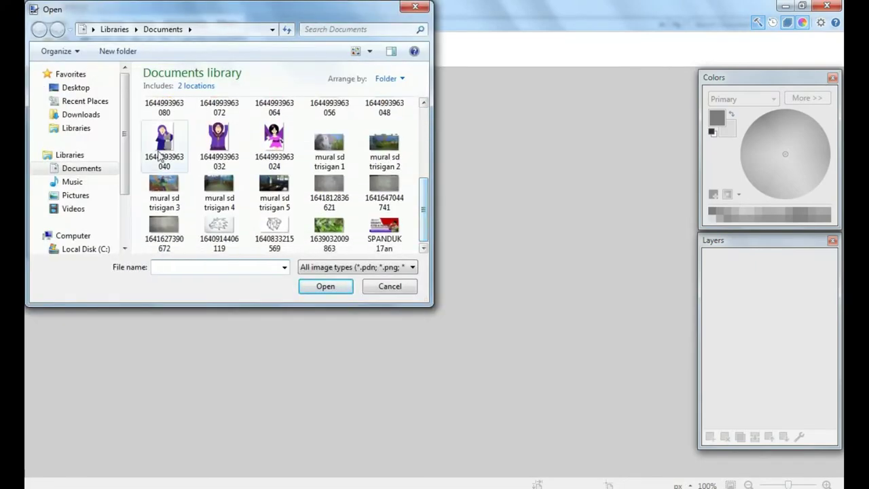
pyautogui.click(165, 192)
pyautogui.click(339, 286)
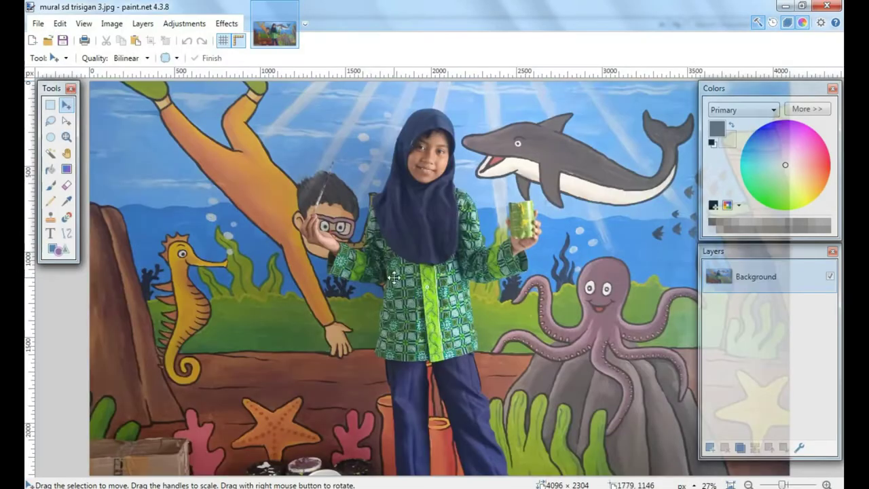
# - Add a new layer, fill it with solid white, and place it beneath the Background photo layer
pyautogui.scroll(-2, 404, 231)
pyautogui.scroll(3, 411, 205)
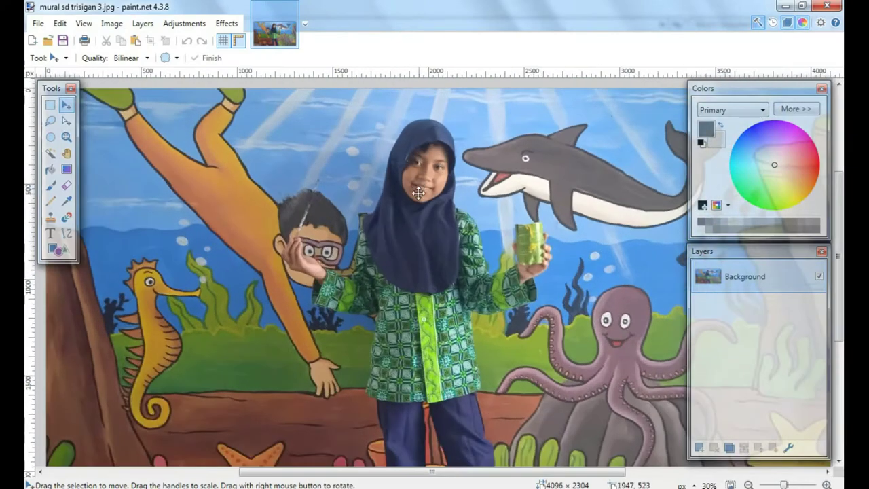
pyautogui.click(700, 448)
pyautogui.press('f')
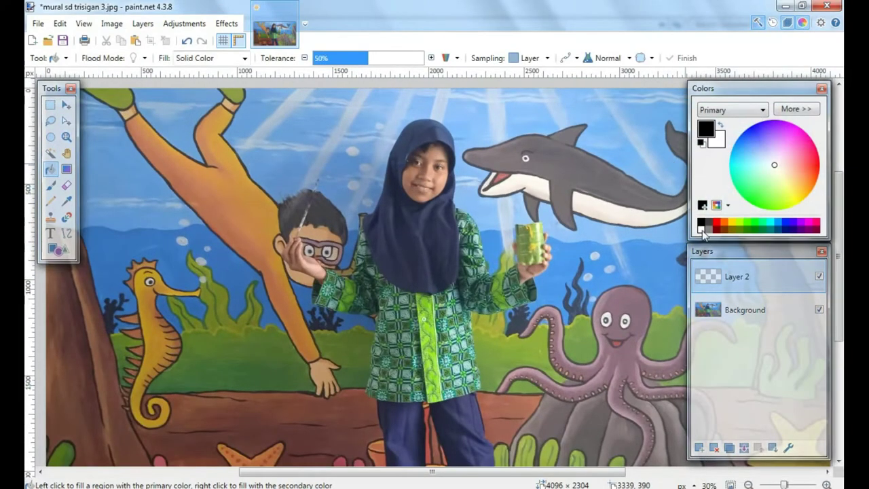
pyautogui.click(702, 230)
pyautogui.click(474, 207)
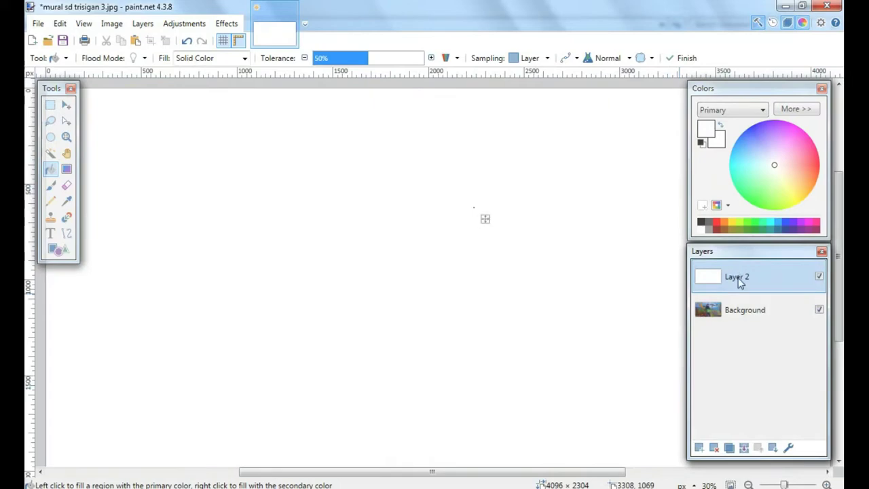
pyautogui.moveTo(739, 282); pyautogui.dragTo(737, 311)
pyautogui.click(736, 280)
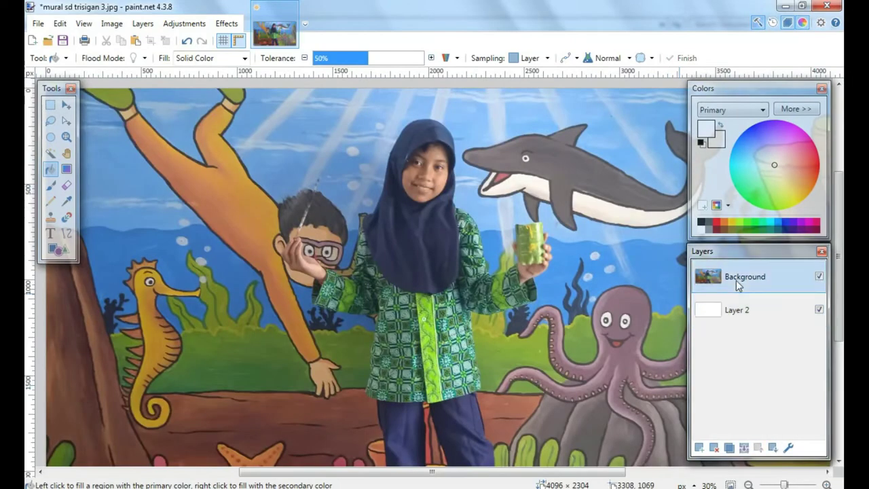
# - Lower the Background layer's opacity to 139 and add a new empty layer above it for tracing
pyautogui.click(788, 449)
pyautogui.moveTo(449, 291); pyautogui.dragTo(432, 288)
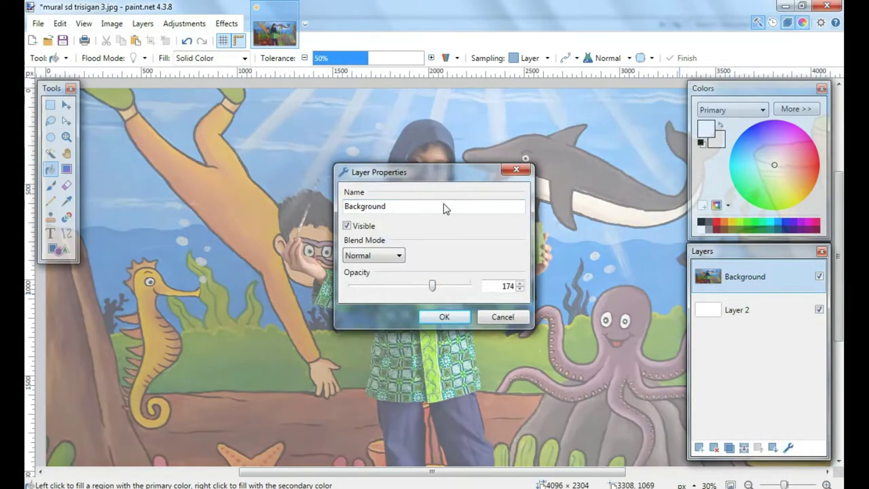
pyautogui.moveTo(462, 174); pyautogui.dragTo(555, 290)
pyautogui.moveTo(522, 392); pyautogui.dragTo(508, 399)
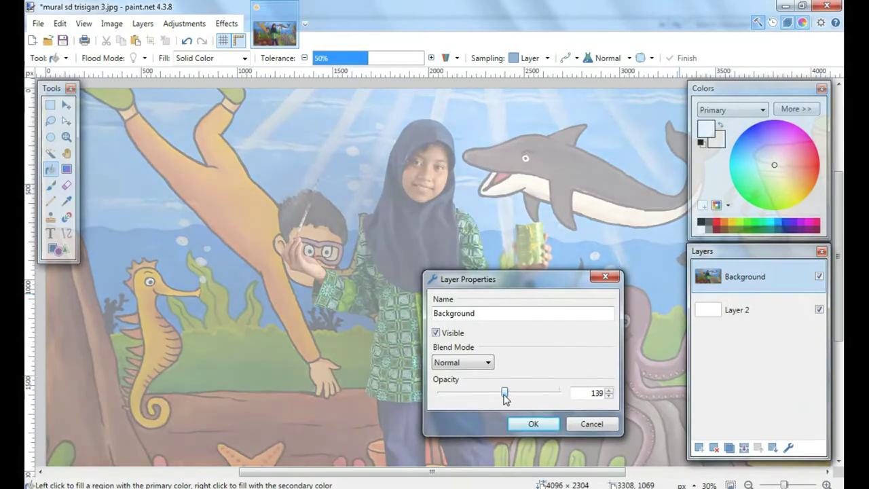
pyautogui.click(529, 421)
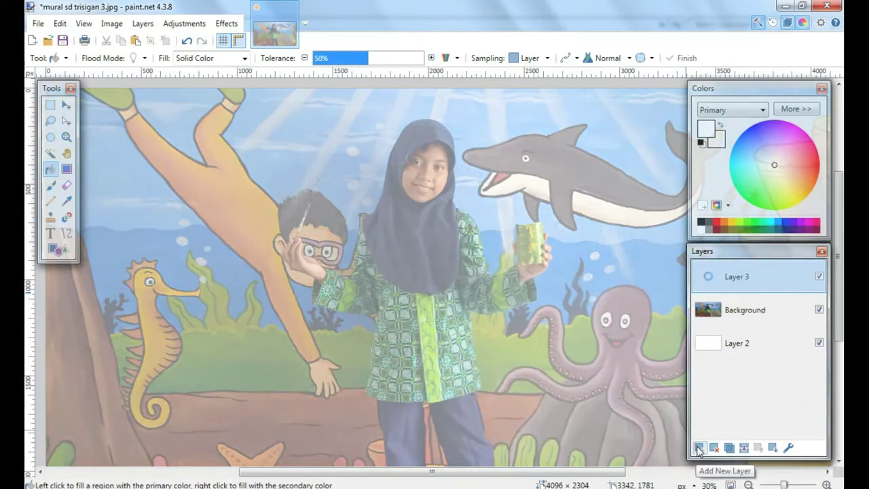
# - Set up the Line/Curve tool with a brush width of 4 and black as the primary color
pyautogui.scroll(5, 407, 136)
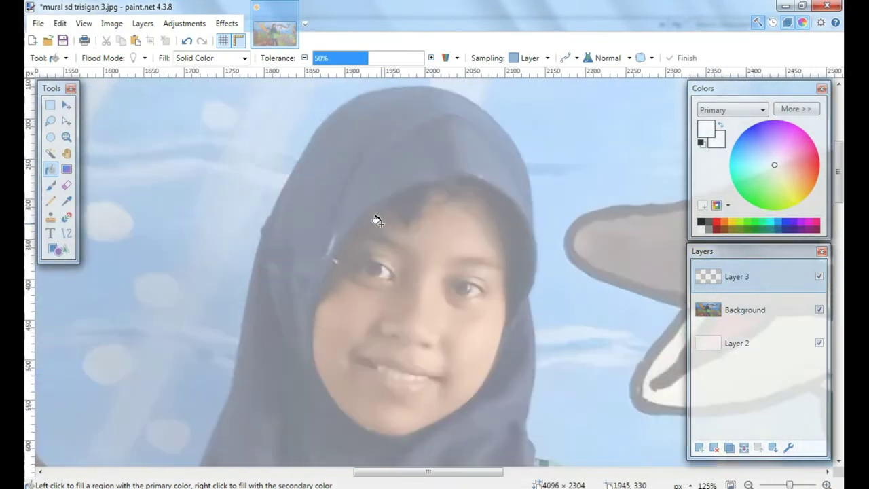
pyautogui.click(67, 234)
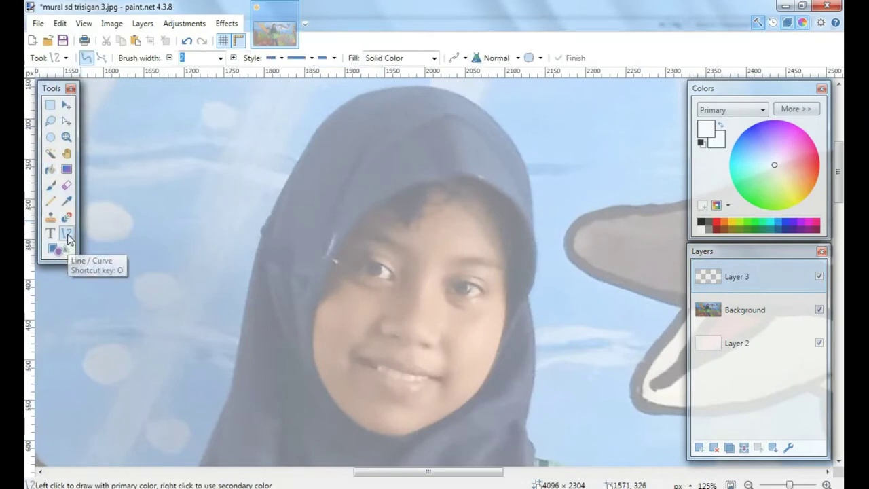
pyautogui.click(221, 58)
pyautogui.click(198, 79)
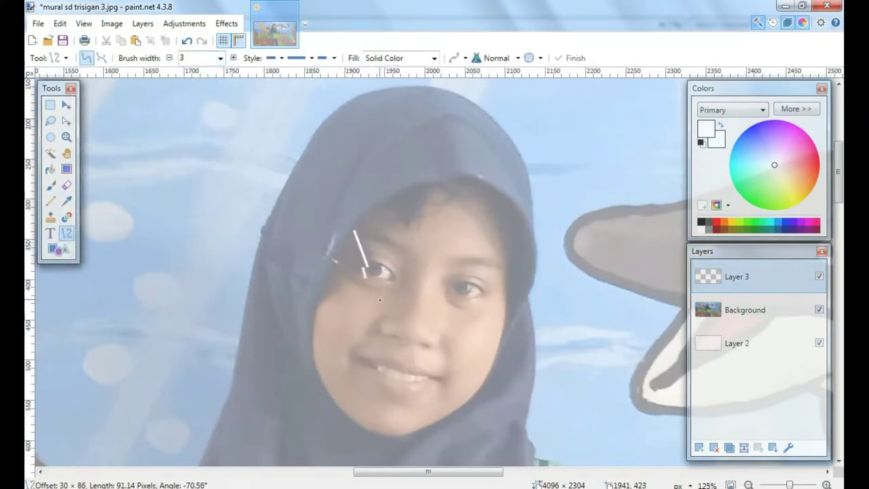
pyautogui.hotkey('ctrl', 'z')
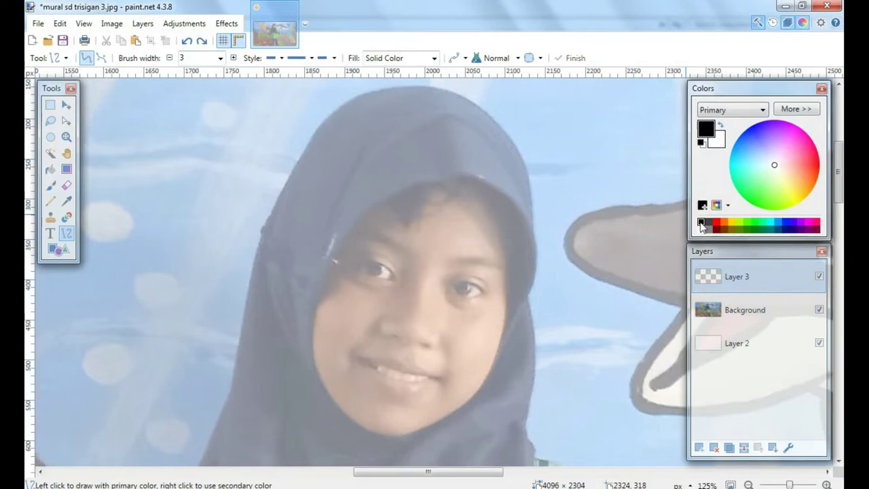
pyautogui.click(702, 226)
pyautogui.click(221, 59)
pyautogui.click(204, 87)
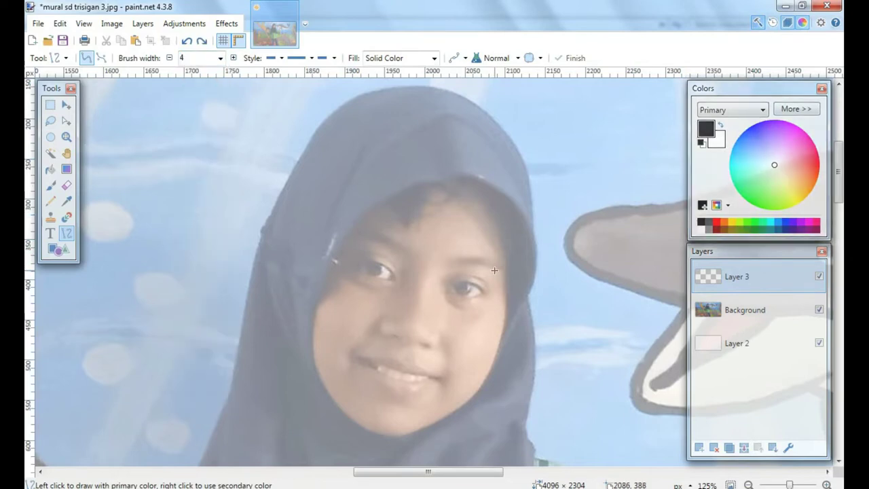
# - Trace the right edge of the girl's face from the forehead to the chin with a curved black line
pyautogui.scroll(-2, 467, 125)
pyautogui.moveTo(464, 121)
pyautogui.mouseDown()
pyautogui.moveTo(456, 356)
pyautogui.moveTo(431, 369)
pyautogui.mouseUp()
pyautogui.scroll(1, 470, 243)
pyautogui.moveTo(442, 299); pyautogui.dragTo(503, 314)
pyautogui.moveTo(454, 193); pyautogui.dragTo(519, 184)
pyautogui.scroll(3, 485, 339)
pyautogui.moveTo(513, 310); pyautogui.dragTo(580, 235)
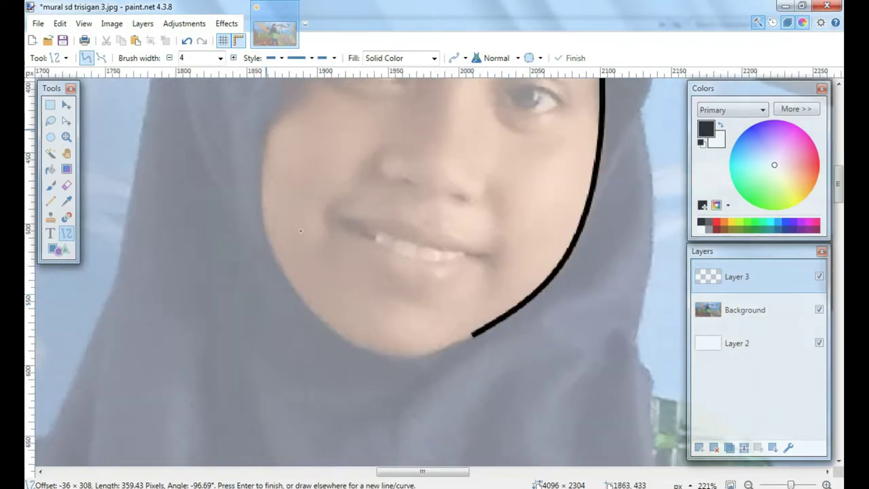
# - Trace the left cheek and chin with a curve that joins the line on the right side of the face
pyautogui.moveTo(266, 123)
pyautogui.mouseDown()
pyautogui.moveTo(447, 326)
pyautogui.moveTo(476, 337)
pyautogui.mouseUp()
pyautogui.moveTo(405, 265); pyautogui.dragTo(385, 340)
pyautogui.moveTo(336, 195); pyautogui.dragTo(281, 263)
pyautogui.moveTo(385, 338); pyautogui.dragTo(380, 351)
# - Trace the hijab edge across the forehead, from the left cheek line up to the peak of the face opening
pyautogui.scroll(5, 380, 351)
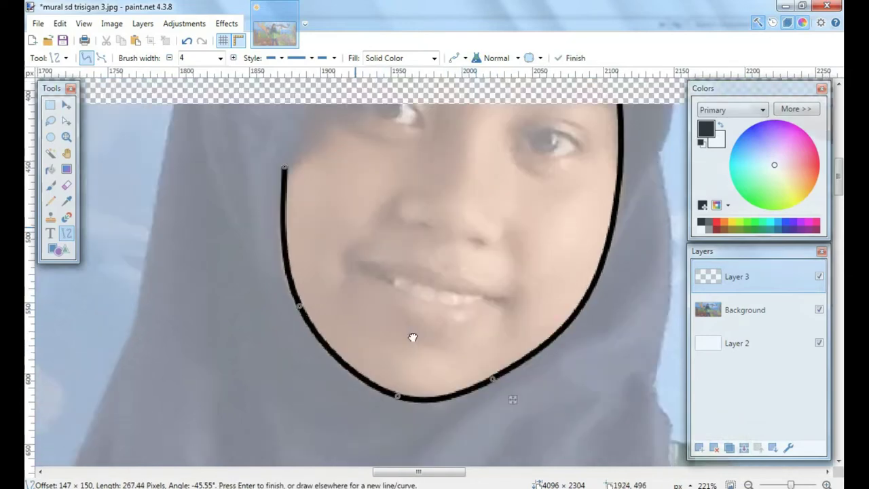
pyautogui.moveTo(577, 152); pyautogui.dragTo(318, 373)
pyautogui.moveTo(404, 305); pyautogui.dragTo(357, 274)
# - Draw the outer rim of the hijab's face opening, curving from the forehead peak down the right side of the face
pyautogui.hscroll(5, 390, 395)
pyautogui.moveTo(390, 396); pyautogui.dragTo(320, 103)
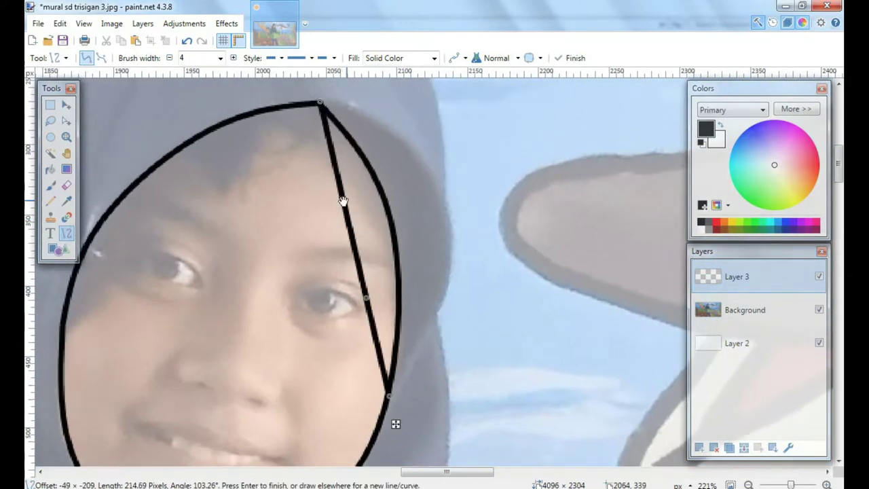
pyautogui.moveTo(344, 201); pyautogui.dragTo(418, 175)
pyautogui.moveTo(366, 298); pyautogui.dragTo(443, 289)
pyautogui.moveTo(415, 181); pyautogui.dragTo(410, 167)
# - Draw the curved hijab fold from the left temple up to the crown above the forehead
pyautogui.scroll(-2, 410, 168)
pyautogui.moveTo(285, 365)
pyautogui.mouseDown()
pyautogui.moveTo(364, 248)
pyautogui.moveTo(445, 176)
pyautogui.mouseUp()
pyautogui.moveTo(342, 305); pyautogui.dragTo(314, 288)
pyautogui.moveTo(392, 240); pyautogui.dragTo(377, 216)
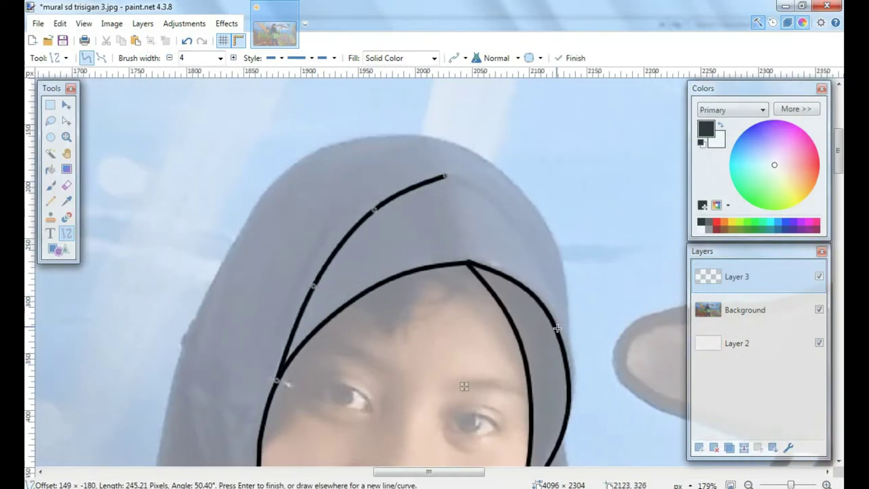
# - Shape the matching fold from the crown point down the right side of the hijab, aligning it with the left fold
pyautogui.moveTo(445, 173); pyautogui.dragTo(447, 175)
pyautogui.moveTo(484, 229); pyautogui.dragTo(506, 211)
pyautogui.moveTo(522, 281); pyautogui.dragTo(546, 277)
pyautogui.scroll(4, 446, 177)
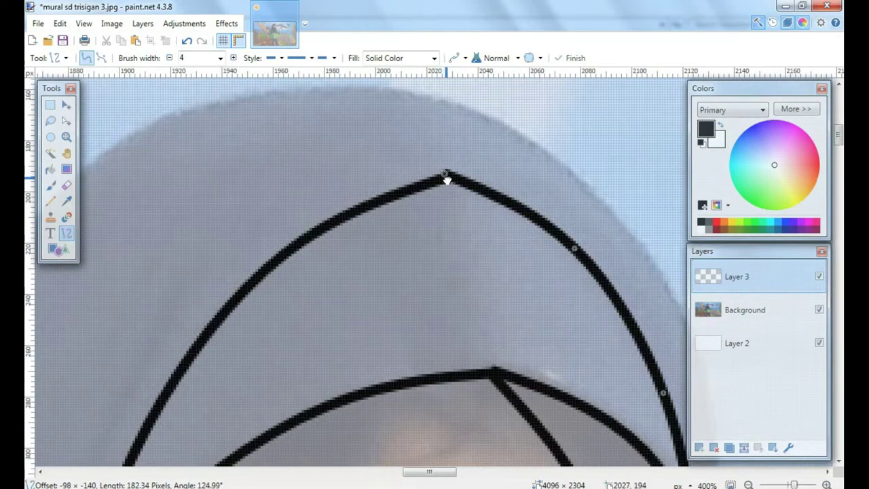
pyautogui.moveTo(446, 178); pyautogui.dragTo(447, 180)
pyautogui.moveTo(574, 248); pyautogui.dragTo(566, 237)
# - Trace the hijab's outer contour from the top of the head down its upper right side
pyautogui.scroll(-3, 565, 237)
pyautogui.moveTo(340, 169); pyautogui.dragTo(609, 437)
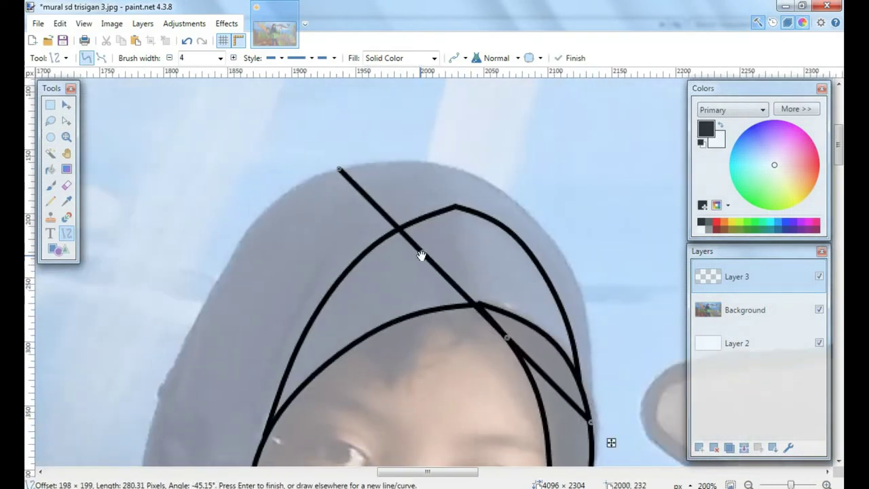
pyautogui.moveTo(429, 258); pyautogui.dragTo(482, 186)
pyautogui.moveTo(519, 347)
pyautogui.mouseDown()
pyautogui.moveTo(511, 340)
pyautogui.moveTo(573, 282)
pyautogui.mouseUp()
pyautogui.scroll(2, 483, 191)
pyautogui.moveTo(482, 189); pyautogui.dragTo(500, 176)
pyautogui.scroll(-4, 495, 212)
# - Trace the hijab's upper left contour, joining it to the outline at the top of the head
pyautogui.scroll(2, 434, 299)
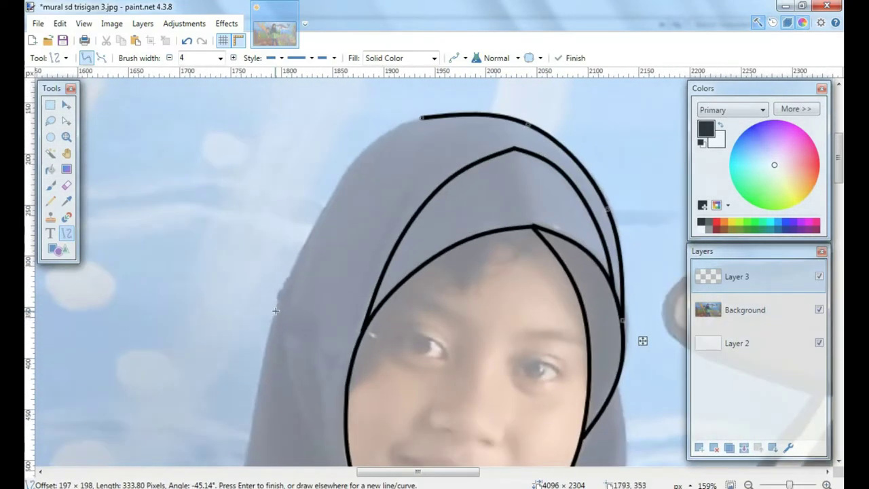
pyautogui.moveTo(277, 312); pyautogui.dragTo(422, 118)
pyautogui.scroll(2, 400, 140)
pyautogui.moveTo(362, 197); pyautogui.dragTo(338, 165)
pyautogui.moveTo(294, 290); pyautogui.dragTo(264, 279)
pyautogui.scroll(5, 411, 117)
pyautogui.moveTo(445, 97)
pyautogui.mouseDown()
pyautogui.moveTo(444, 104)
pyautogui.moveTo(448, 96)
pyautogui.mouseUp()
pyautogui.moveTo(278, 199); pyautogui.dragTo(288, 187)
# - Trace the hijab's left outer edge beside the face down to the shoulder
pyautogui.scroll(-8, 288, 190)
pyautogui.moveTo(273, 300); pyautogui.dragTo(394, 91)
pyautogui.scroll(-2, 395, 91)
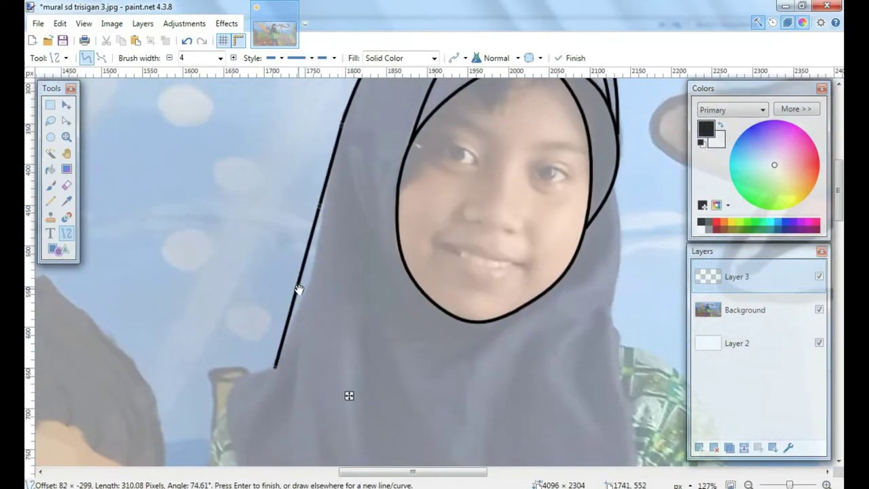
pyautogui.moveTo(299, 290); pyautogui.dragTo(311, 287)
pyautogui.scroll(3, 327, 193)
pyautogui.moveTo(317, 223); pyautogui.dragTo(323, 216)
pyautogui.scroll(4, 345, 99)
pyautogui.scroll(-12, 347, 115)
# - Draw two curved fold lines running down the left part of the hijab from its outer edge
pyautogui.scroll(3, 320, 367)
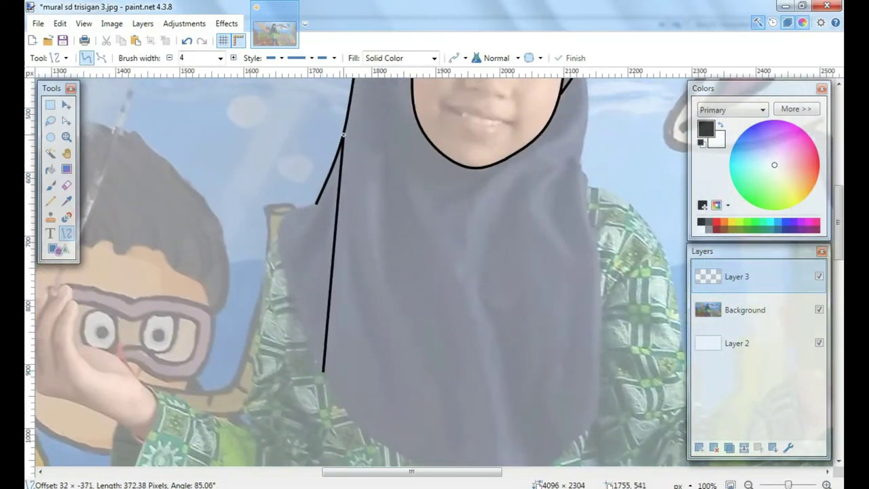
pyautogui.moveTo(366, 354); pyautogui.dragTo(346, 316)
pyautogui.moveTo(379, 371)
pyautogui.mouseDown()
pyautogui.moveTo(320, 136)
pyautogui.moveTo(323, 101)
pyautogui.mouseUp()
pyautogui.moveTo(341, 191); pyautogui.dragTo(329, 223)
pyautogui.moveTo(360, 282); pyautogui.dragTo(346, 303)
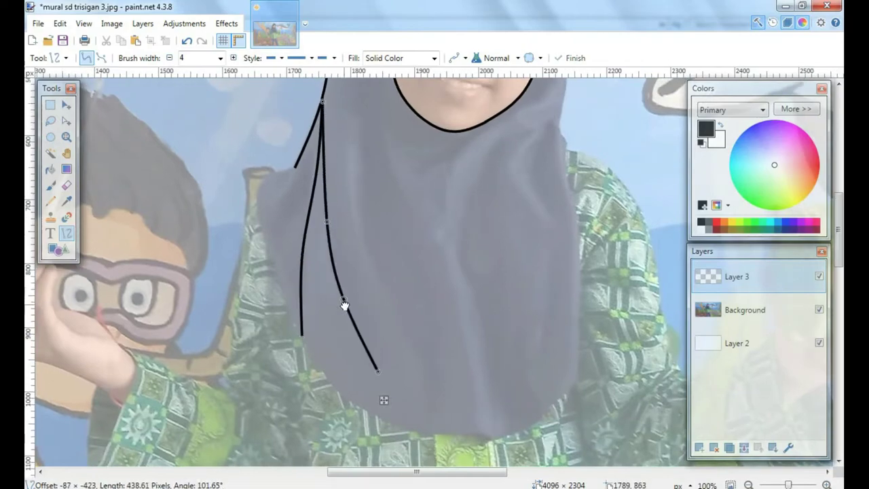
# - Draw the hijab fold that curves around the left cheek and ends beneath the chin
pyautogui.moveTo(395, 247); pyautogui.dragTo(374, 329)
pyautogui.scroll(3, 356, 130)
pyautogui.moveTo(356, 130)
pyautogui.mouseDown()
pyautogui.moveTo(355, 226)
pyautogui.moveTo(336, 291)
pyautogui.mouseUp()
pyautogui.moveTo(318, 206); pyautogui.dragTo(422, 411)
pyautogui.moveTo(353, 275); pyautogui.dragTo(328, 313)
pyautogui.moveTo(387, 343); pyautogui.dragTo(367, 383)
# - Draw a third long curved fold down the hijab, beside the two folds on the left
pyautogui.scroll(-2, 364, 381)
pyautogui.moveTo(340, 445)
pyautogui.mouseDown()
pyautogui.moveTo(358, 227)
pyautogui.moveTo(336, 266)
pyautogui.mouseUp()
pyautogui.moveTo(317, 87); pyautogui.dragTo(387, 430)
pyautogui.moveTo(340, 201); pyautogui.dragTo(318, 232)
pyautogui.moveTo(363, 315); pyautogui.dragTo(344, 335)
pyautogui.scroll(-2, 377, 340)
# - Trace the rounded hijab edge over the left shoulder, connecting it to the end of the left contour
pyautogui.scroll(7, 252, 175)
pyautogui.moveTo(229, 268); pyautogui.dragTo(281, 158)
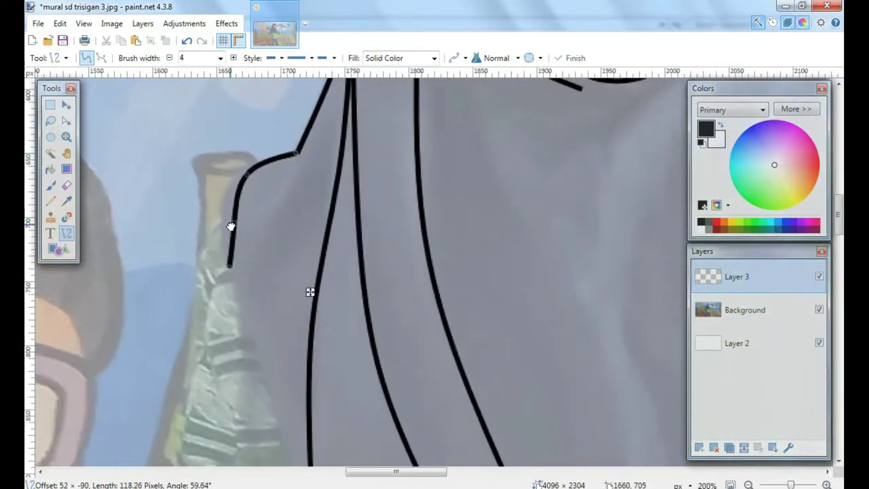
pyautogui.moveTo(231, 226); pyautogui.dragTo(226, 213)
pyautogui.scroll(5, 295, 154)
pyautogui.moveTo(297, 152); pyautogui.dragTo(299, 152)
pyautogui.scroll(-9, 299, 153)
# - Trace the hijab's lower left edge from the shoulder down past the first fold
pyautogui.scroll(5, 318, 362)
pyautogui.moveTo(341, 386); pyautogui.dragTo(213, 90)
pyautogui.moveTo(256, 189); pyautogui.dragTo(244, 199)
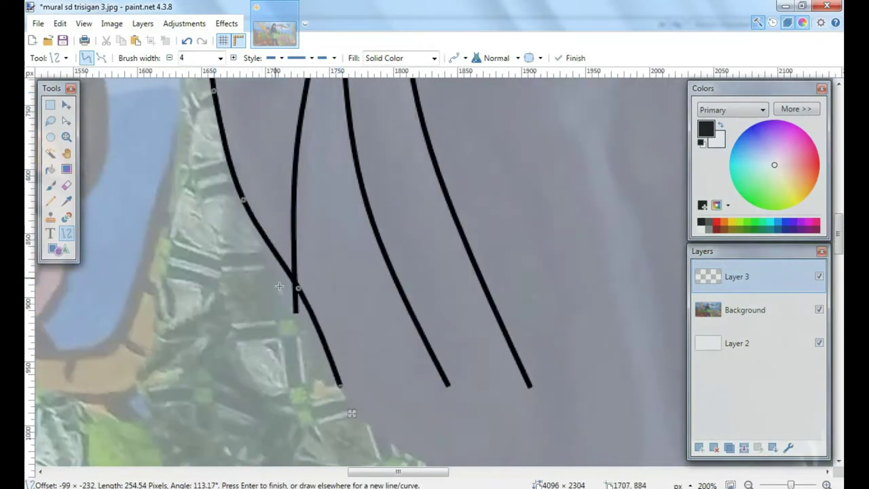
pyautogui.moveTo(299, 288); pyautogui.dragTo(296, 312)
# - Trace the left half of the hijab's bottom hem, continuing the lower left edge to the front center
pyautogui.scroll(-8, 299, 314)
pyautogui.scroll(6, 414, 339)
pyautogui.moveTo(321, 237); pyautogui.dragTo(304, 257)
pyautogui.moveTo(406, 269); pyautogui.dragTo(401, 291)
pyautogui.scroll(6, 241, 206)
pyautogui.moveTo(240, 207); pyautogui.dragTo(240, 203)
pyautogui.scroll(-8, 247, 206)
pyautogui.scroll(-2, 478, 267)
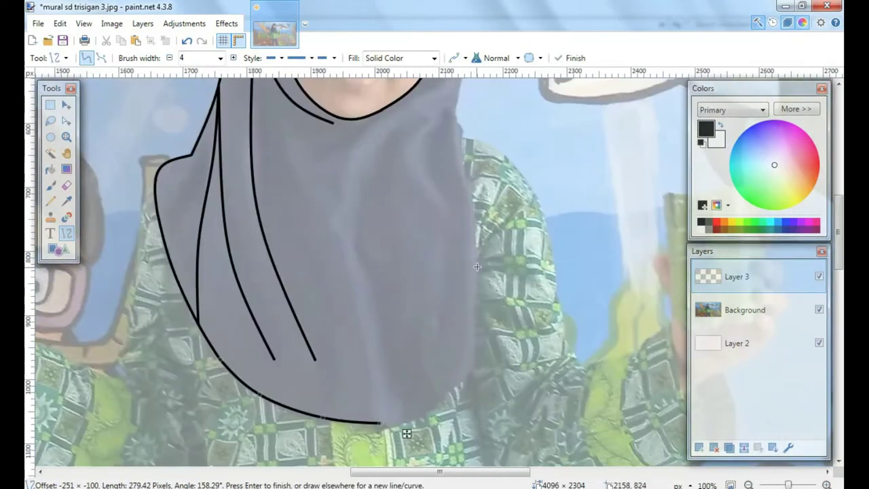
pyautogui.moveTo(379, 424); pyautogui.dragTo(379, 422)
# - Trace the hijab's rounded lower right hem from the front center up to the right side
pyautogui.scroll(5, 409, 373)
pyautogui.moveTo(416, 214); pyautogui.dragTo(457, 272)
pyautogui.scroll(5, 366, 306)
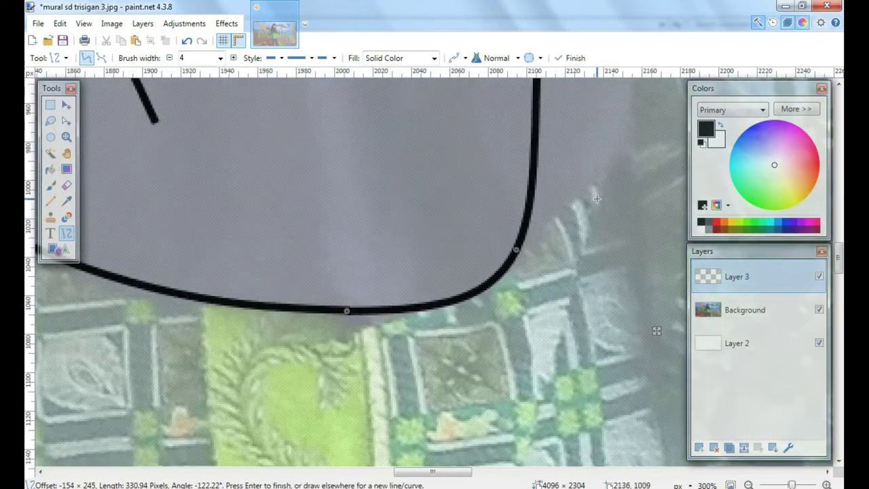
pyautogui.scroll(-4, 597, 199)
pyautogui.moveTo(480, 224); pyautogui.dragTo(537, 262)
# - Trace the hijab's right side over the chest and join it to the lower right hem
pyautogui.scroll(-3, 537, 262)
pyautogui.moveTo(512, 140); pyautogui.dragTo(543, 357)
pyautogui.scroll(3, 521, 210)
pyautogui.moveTo(522, 212); pyautogui.dragTo(524, 170)
pyautogui.moveTo(536, 309); pyautogui.dragTo(535, 266)
pyautogui.scroll(1, 551, 411)
pyautogui.moveTo(547, 411); pyautogui.dragTo(547, 409)
pyautogui.scroll(-5, 537, 380)
# - Trace the hijab's right edge beside the cheek, connecting the face-opening rim to the side contour at the shoulder
pyautogui.scroll(4, 486, 272)
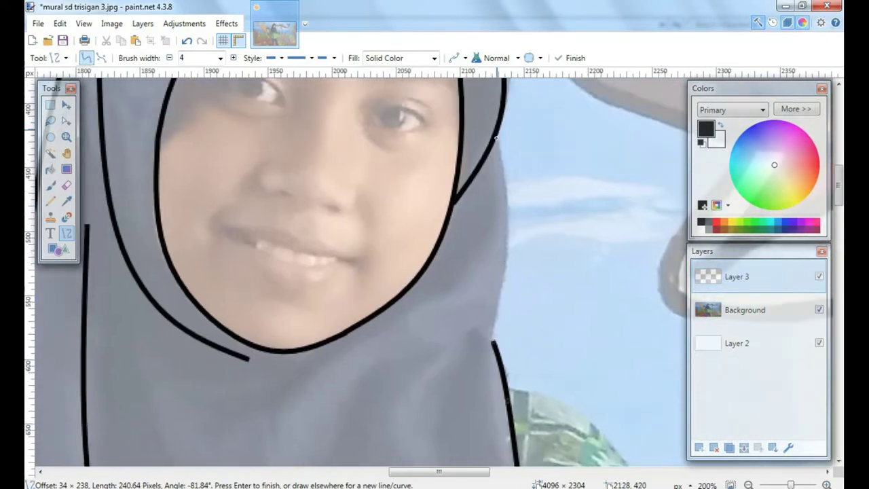
pyautogui.moveTo(493, 343); pyautogui.dragTo(493, 343)
pyautogui.moveTo(495, 201); pyautogui.dragTo(504, 206)
pyautogui.moveTo(496, 273); pyautogui.dragTo(502, 275)
# - Draw a bent fold inward from the right shoulder and a short curved fold beneath the right side of the chin
pyautogui.scroll(-5, 496, 265)
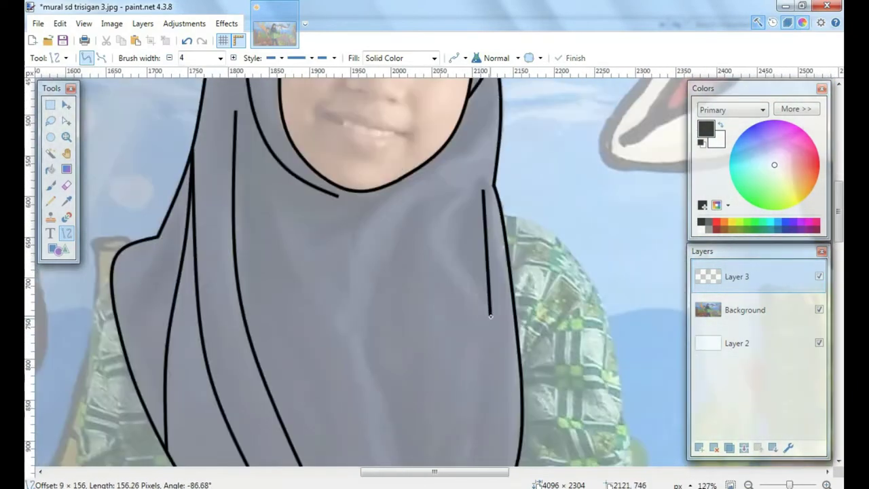
pyautogui.scroll(7, 485, 193)
pyautogui.moveTo(481, 193); pyautogui.dragTo(507, 174)
pyautogui.scroll(-6, 504, 170)
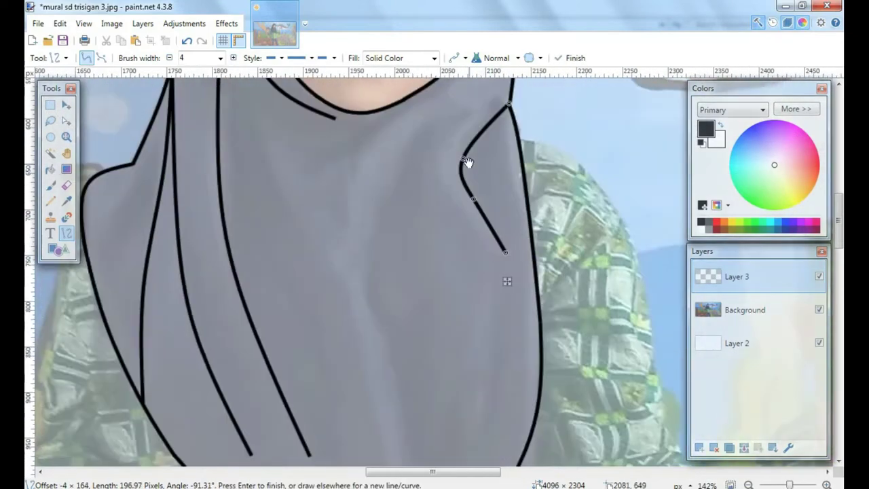
pyautogui.scroll(-1, 463, 175)
pyautogui.moveTo(441, 95); pyautogui.dragTo(352, 224)
# - Draw a long curved fold from beneath the right side of the chin down to the hijab's bottom hem
pyautogui.moveTo(458, 109); pyautogui.dragTo(407, 426)
pyautogui.scroll(-3, 407, 408)
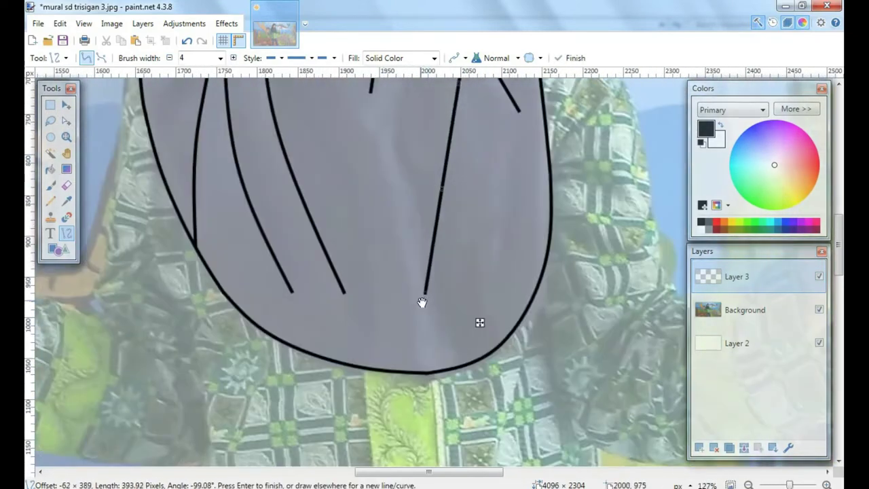
pyautogui.moveTo(423, 298); pyautogui.dragTo(433, 373)
pyautogui.moveTo(441, 189); pyautogui.dragTo(398, 152)
pyautogui.scroll(4, 456, 165)
pyautogui.moveTo(450, 249); pyautogui.dragTo(415, 207)
pyautogui.scroll(-3, 411, 218)
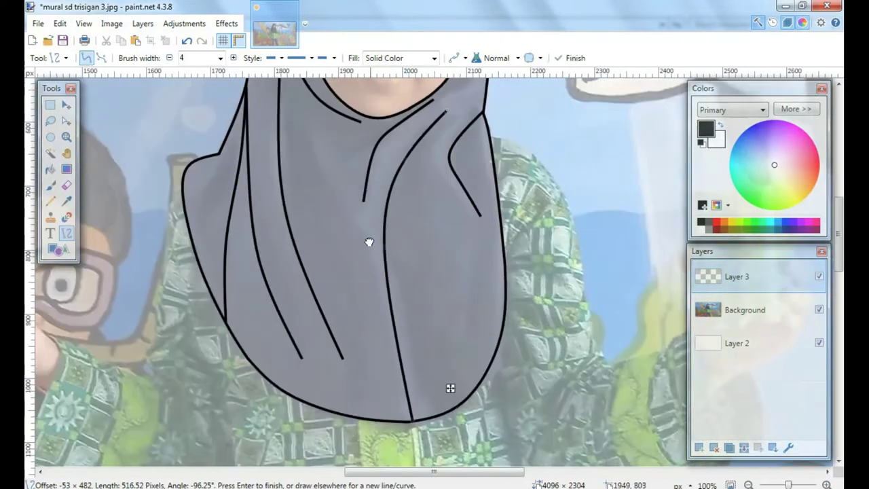
# - Draw a long curved fold down the left-centre of the hijab's chest, about 362 pixels long
pyautogui.scroll(2, 369, 241)
pyautogui.moveTo(311, 157); pyautogui.dragTo(384, 375)
pyautogui.moveTo(360, 302); pyautogui.dragTo(350, 313)
pyautogui.moveTo(334, 229); pyautogui.dragTo(325, 237)
pyautogui.scroll(-3, 332, 237)
# - Outline the left eye with curved upper and lower lid lines meeting at both corners
pyautogui.scroll(6, 404, 306)
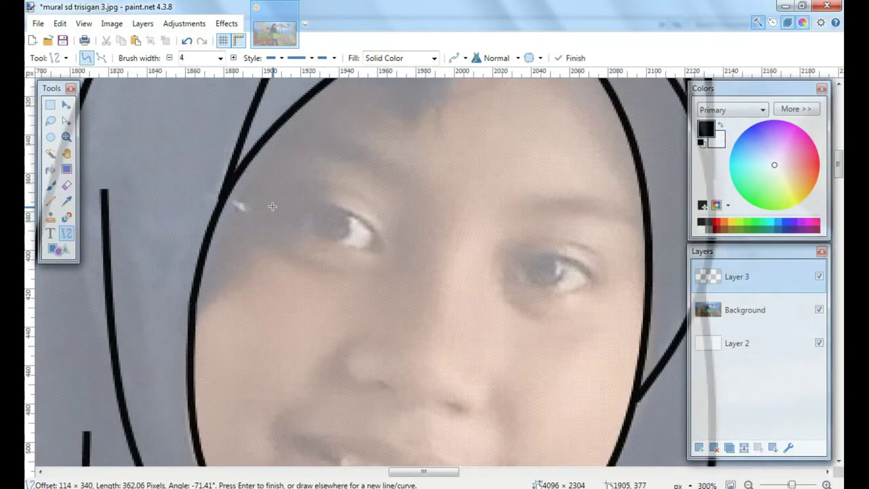
pyautogui.moveTo(247, 200); pyautogui.dragTo(411, 258)
pyautogui.moveTo(306, 223); pyautogui.dragTo(319, 188)
pyautogui.moveTo(251, 210); pyautogui.dragTo(413, 259)
pyautogui.moveTo(358, 242); pyautogui.dragTo(351, 257)
pyautogui.moveTo(305, 226); pyautogui.dragTo(291, 237)
pyautogui.moveTo(250, 209); pyautogui.dragTo(246, 199)
pyautogui.scroll(-3, 356, 244)
pyautogui.scroll(-2, 326, 245)
# - Outline the right eye with curved upper and lower lid lines meeting at both corners
pyautogui.scroll(5, 473, 248)
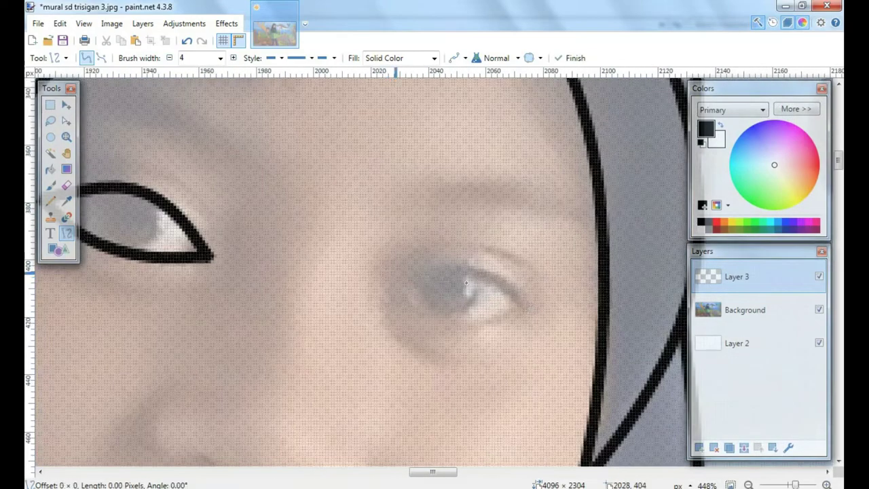
pyautogui.moveTo(388, 275); pyautogui.dragTo(536, 306)
pyautogui.moveTo(437, 286); pyautogui.dragTo(441, 270)
pyautogui.moveTo(486, 296); pyautogui.dragTo(494, 276)
pyautogui.moveTo(442, 270); pyautogui.dragTo(439, 262)
pyautogui.moveTo(392, 288)
pyautogui.mouseDown()
pyautogui.moveTo(534, 308)
pyautogui.moveTo(480, 318)
pyautogui.mouseUp()
pyautogui.moveTo(440, 294); pyautogui.dragTo(426, 308)
pyautogui.moveTo(392, 288); pyautogui.dragTo(385, 279)
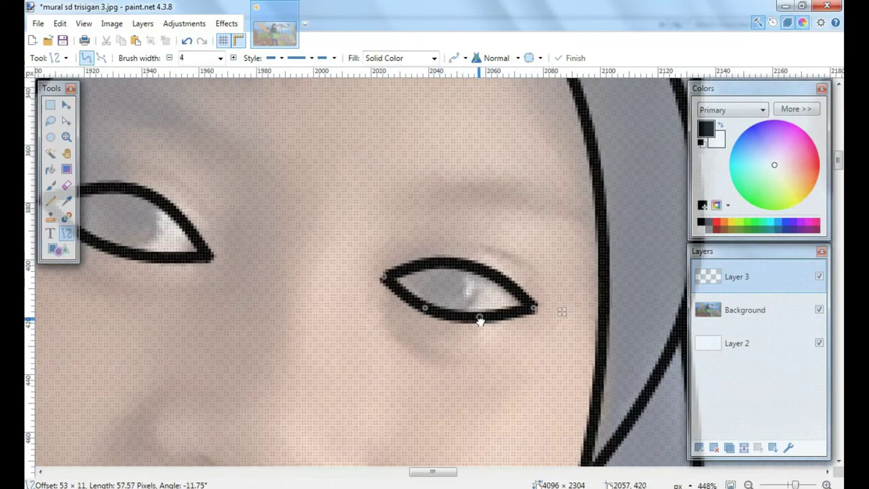
pyautogui.scroll(-3, 479, 321)
# - Fill an elliptical selection with black as the left iris, and move the selection to the right eye and fill it too
pyautogui.scroll(3, 301, 281)
pyautogui.click(50, 137)
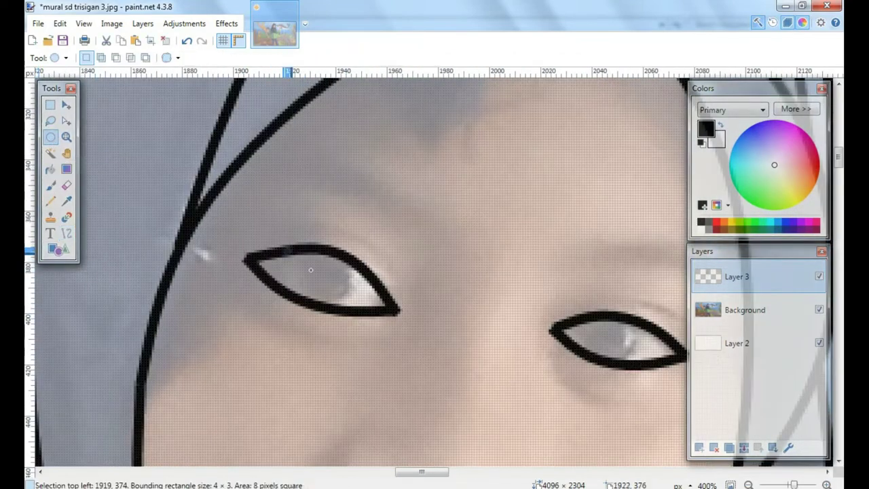
pyautogui.moveTo(346, 304); pyautogui.dragTo(346, 306)
pyautogui.click(51, 169)
pyautogui.click(322, 268)
pyautogui.click(67, 121)
pyautogui.moveTo(327, 267); pyautogui.dragTo(625, 334)
pyautogui.click(51, 169)
pyautogui.click(608, 338)
pyautogui.scroll(-3, 601, 326)
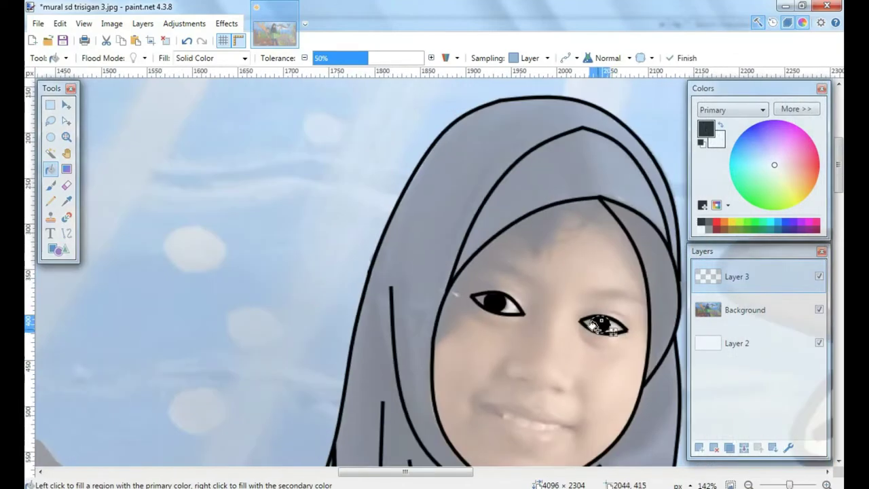
# - Trace the left eyebrow with an arched upper line and a lower line meeting at the ends
pyautogui.moveTo(553, 280); pyautogui.dragTo(422, 258)
pyautogui.click(67, 233)
pyautogui.scroll(5, 380, 248)
pyautogui.moveTo(295, 229); pyautogui.dragTo(461, 306)
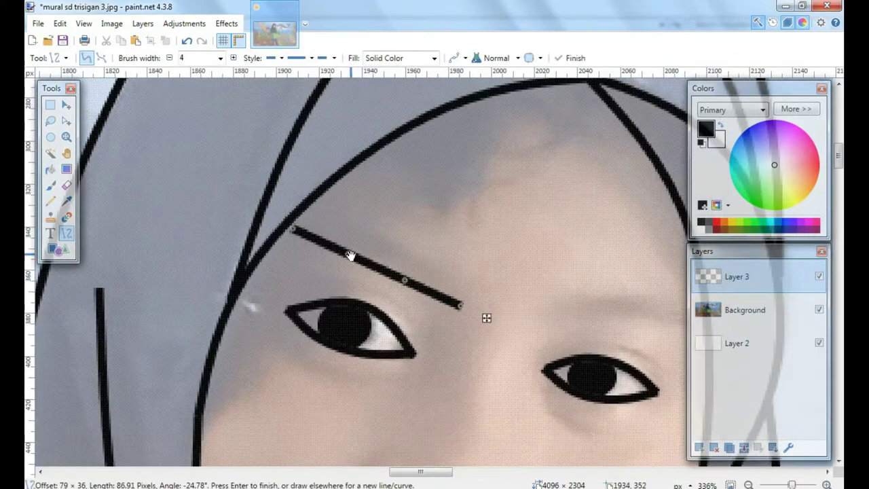
pyautogui.moveTo(350, 255); pyautogui.dragTo(359, 238)
pyautogui.moveTo(404, 280); pyautogui.dragTo(416, 257)
pyautogui.moveTo(296, 231); pyautogui.dragTo(294, 236)
pyautogui.moveTo(358, 238); pyautogui.dragTo(357, 236)
pyautogui.scroll(1, 387, 260)
pyautogui.moveTo(292, 239)
pyautogui.mouseDown()
pyautogui.moveTo(475, 314)
pyautogui.moveTo(256, 222)
pyautogui.mouseUp()
pyautogui.scroll(2, 325, 248)
pyautogui.moveTo(367, 274); pyautogui.dragTo(372, 250)
pyautogui.moveTo(456, 309); pyautogui.dragTo(470, 317)
pyautogui.scroll(-3, 456, 303)
pyautogui.scroll(2, 444, 278)
pyautogui.moveTo(396, 279); pyautogui.dragTo(408, 281)
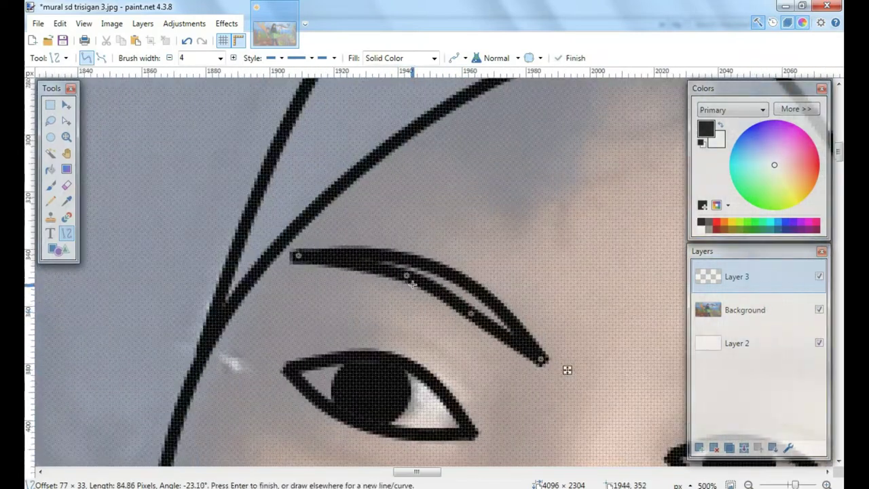
# - Trace the right eyebrow with an arched upper line and a flatter lower line reaching the face-opening edge
pyautogui.scroll(-2, 408, 283)
pyautogui.moveTo(565, 339); pyautogui.dragTo(371, 268)
pyautogui.moveTo(371, 268)
pyautogui.mouseDown()
pyautogui.moveTo(510, 272)
pyautogui.moveTo(519, 282)
pyautogui.mouseUp()
pyautogui.moveTo(420, 273); pyautogui.dragTo(421, 252)
pyautogui.moveTo(470, 279); pyautogui.dragTo(470, 257)
pyautogui.scroll(2, 396, 269)
pyautogui.moveTo(379, 272); pyautogui.dragTo(572, 290)
pyautogui.moveTo(378, 273); pyautogui.dragTo(360, 265)
pyautogui.moveTo(443, 278); pyautogui.dragTo(443, 261)
pyautogui.moveTo(508, 283); pyautogui.dragTo(508, 270)
pyautogui.scroll(-4, 508, 270)
pyautogui.press('Return')
# - Draw a slightly curved nose-bridge line, about 63 pixels long, beside the inner corner of the right eye
pyautogui.scroll(3, 402, 359)
pyautogui.moveTo(403, 359)
pyautogui.mouseDown()
pyautogui.moveTo(350, 376)
pyautogui.moveTo(388, 307)
pyautogui.moveTo(412, 310)
pyautogui.mouseUp()
pyautogui.scroll(-2, 389, 307)
pyautogui.scroll(2, 421, 250)
pyautogui.moveTo(422, 245); pyautogui.dragTo(414, 244)
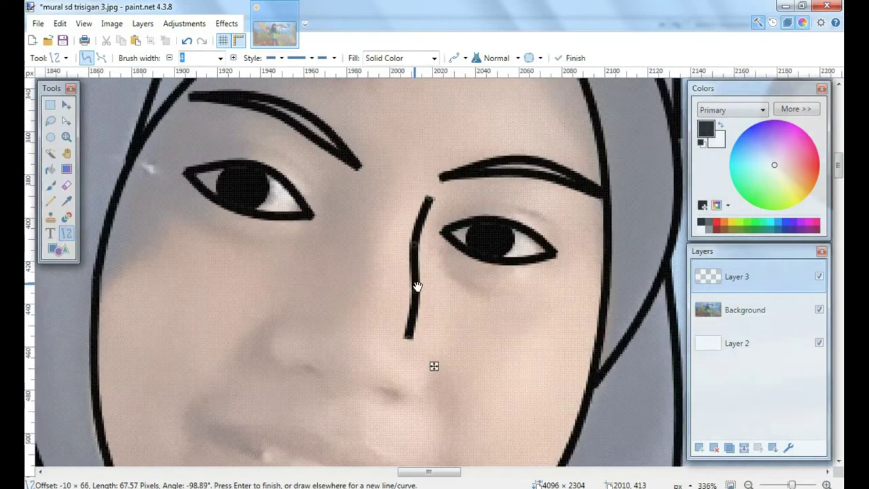
pyautogui.moveTo(417, 288); pyautogui.dragTo(410, 290)
pyautogui.moveTo(409, 338); pyautogui.dragTo(411, 331)
pyautogui.scroll(1, 412, 302)
pyautogui.scroll(-4, 402, 315)
# - Trace the left nostril wing as a hooked curve running toward the underside of the nose
pyautogui.scroll(4, 401, 315)
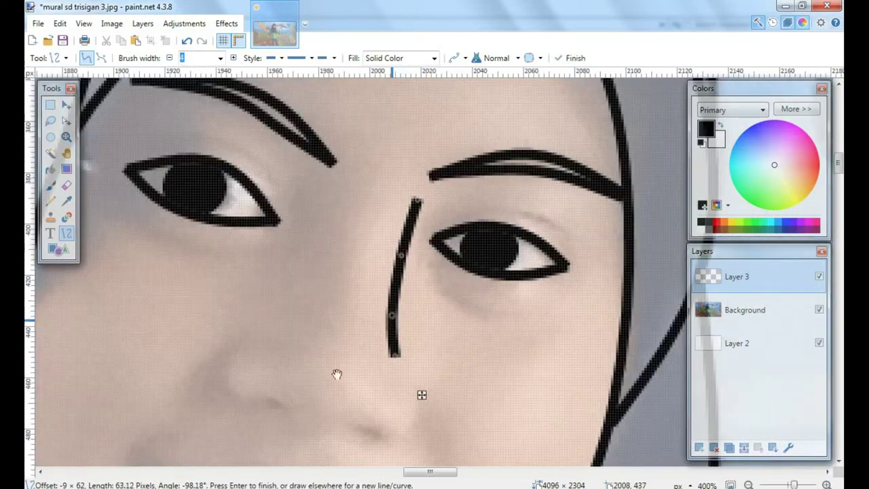
pyautogui.moveTo(338, 374); pyautogui.dragTo(384, 294)
pyautogui.moveTo(284, 256); pyautogui.dragTo(330, 333)
pyautogui.moveTo(299, 282); pyautogui.dragTo(275, 298)
pyautogui.moveTo(314, 309); pyautogui.dragTo(299, 322)
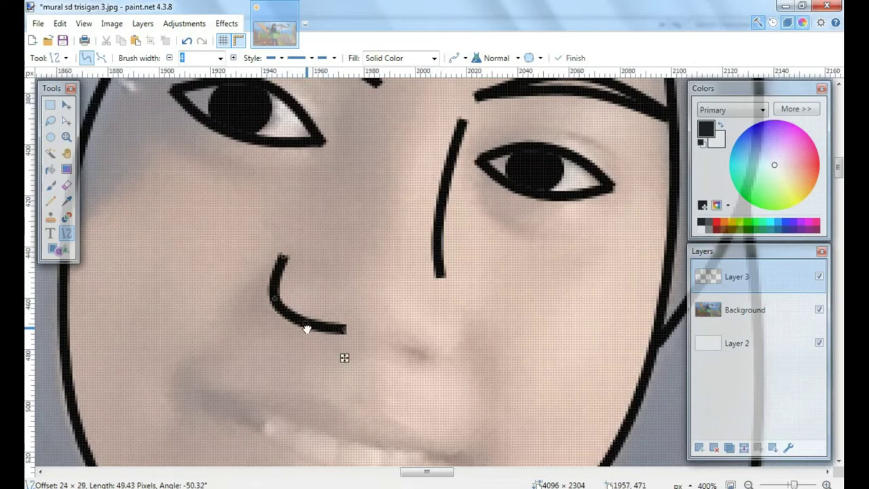
pyautogui.moveTo(284, 256); pyautogui.dragTo(284, 266)
pyautogui.scroll(-4, 326, 309)
# - Trace the right nostril wing and connect it to the left one with a short curve under the nose tip
pyautogui.scroll(4, 342, 319)
pyautogui.moveTo(359, 322); pyautogui.dragTo(445, 337)
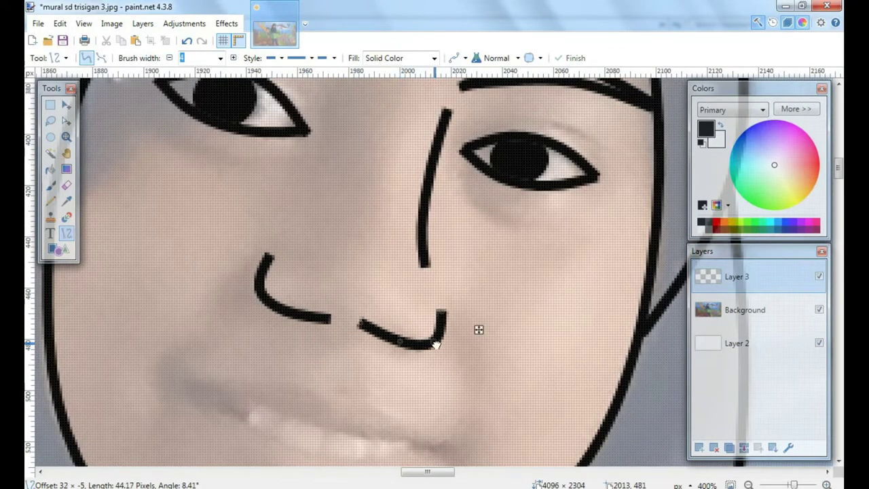
pyautogui.scroll(-4, 387, 345)
pyautogui.scroll(5, 352, 325)
pyautogui.moveTo(386, 345); pyautogui.dragTo(383, 345)
pyautogui.scroll(3, 404, 347)
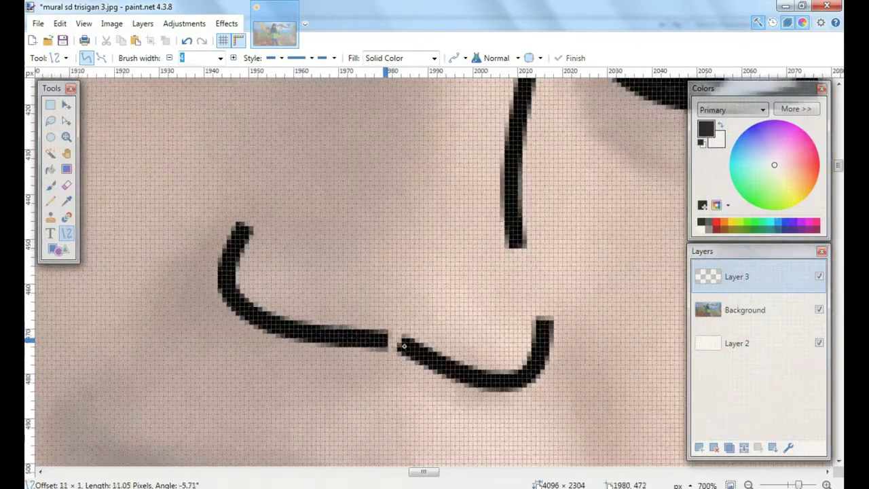
pyautogui.scroll(-4, 392, 338)
# - Fill slanted elliptical selections with black on the nose's lower line to form both nostrils, and clear the selection
pyautogui.click(50, 137)
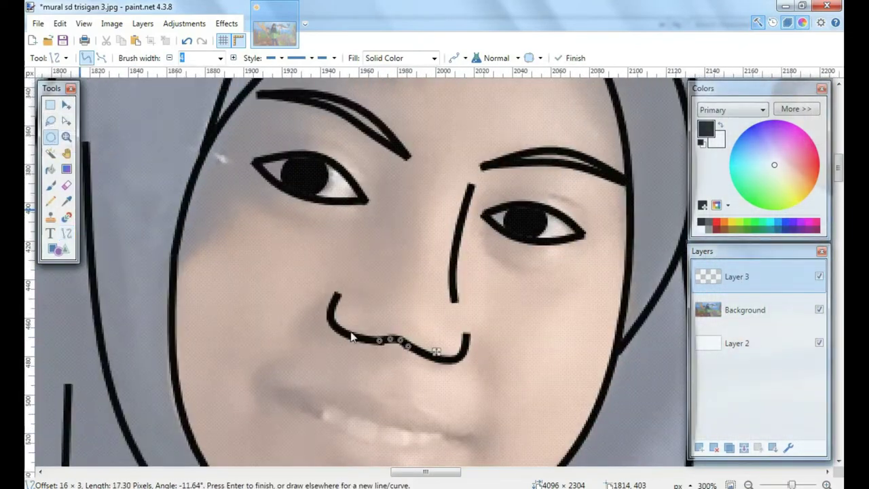
pyautogui.scroll(3, 353, 337)
pyautogui.moveTo(323, 318); pyautogui.dragTo(395, 346)
pyautogui.click(66, 121)
pyautogui.scroll(3, 408, 327)
pyautogui.moveTo(415, 318); pyautogui.dragTo(418, 329)
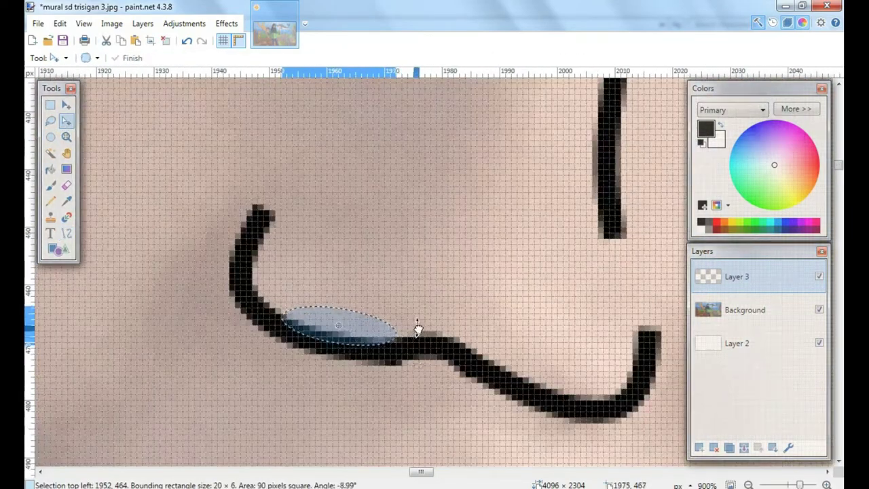
pyautogui.click(51, 169)
pyautogui.click(354, 336)
pyautogui.click(51, 137)
pyautogui.click(67, 121)
pyautogui.moveTo(465, 350)
pyautogui.mouseDown()
pyautogui.moveTo(576, 385)
pyautogui.moveTo(560, 387)
pyautogui.mouseUp()
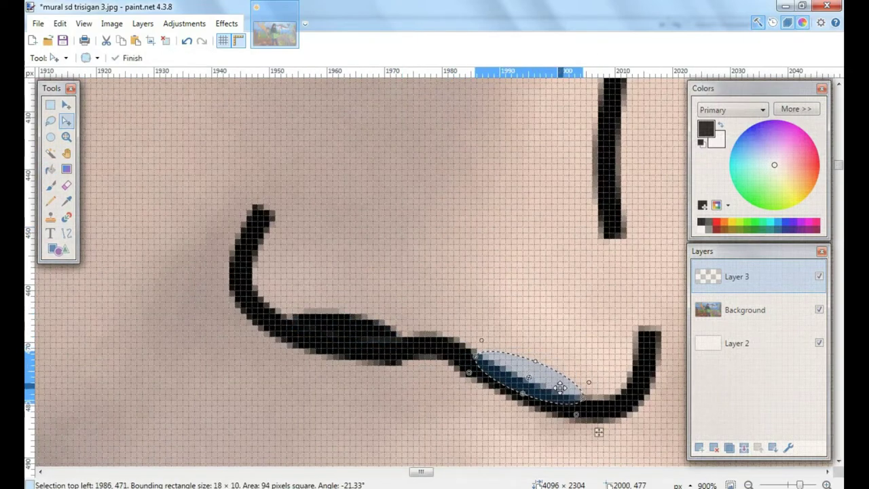
pyautogui.click(51, 169)
pyautogui.click(537, 375)
pyautogui.click(166, 41)
pyautogui.scroll(-7, 379, 299)
# - Trace the upper lip's outer contour in two joined curves from the left to the right mouth corner
pyautogui.click(66, 233)
pyautogui.scroll(3, 370, 392)
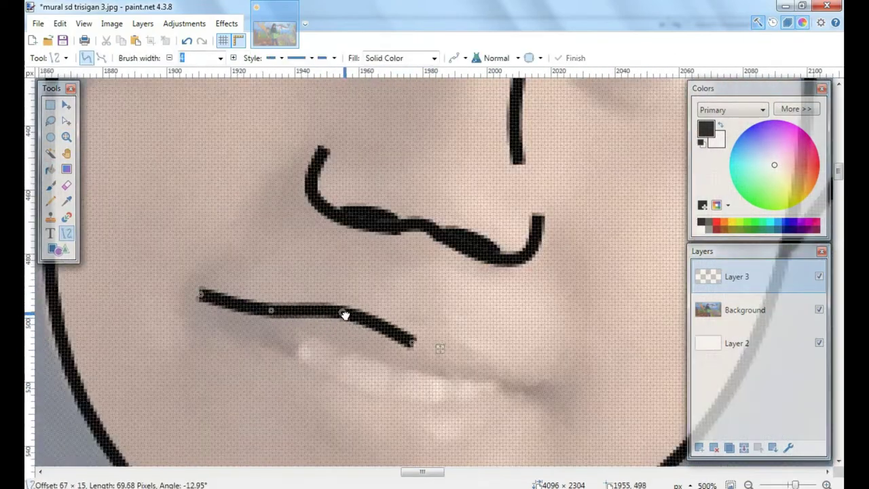
pyautogui.moveTo(277, 315); pyautogui.dragTo(279, 311)
pyautogui.scroll(2, 448, 354)
pyautogui.moveTo(538, 389)
pyautogui.mouseDown()
pyautogui.moveTo(410, 342)
pyautogui.moveTo(458, 342)
pyautogui.mouseUp()
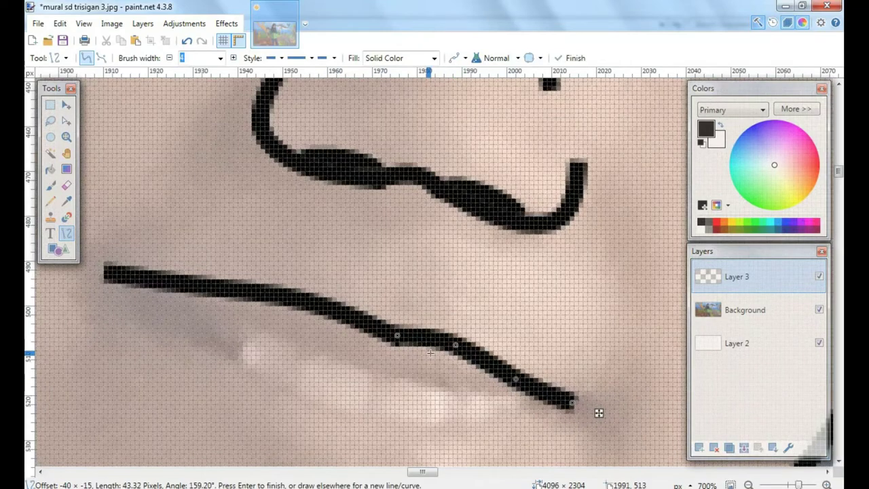
pyautogui.scroll(-3, 466, 378)
pyautogui.scroll(-3, 467, 376)
# - Draw the upper lip's lower edge and the lower lip's inner edge between the mouth corners
pyautogui.scroll(4, 503, 424)
pyautogui.moveTo(190, 245); pyautogui.dragTo(485, 329)
pyautogui.scroll(3, 363, 305)
pyautogui.moveTo(247, 254); pyautogui.dragTo(249, 265)
pyautogui.moveTo(404, 298); pyautogui.dragTo(408, 314)
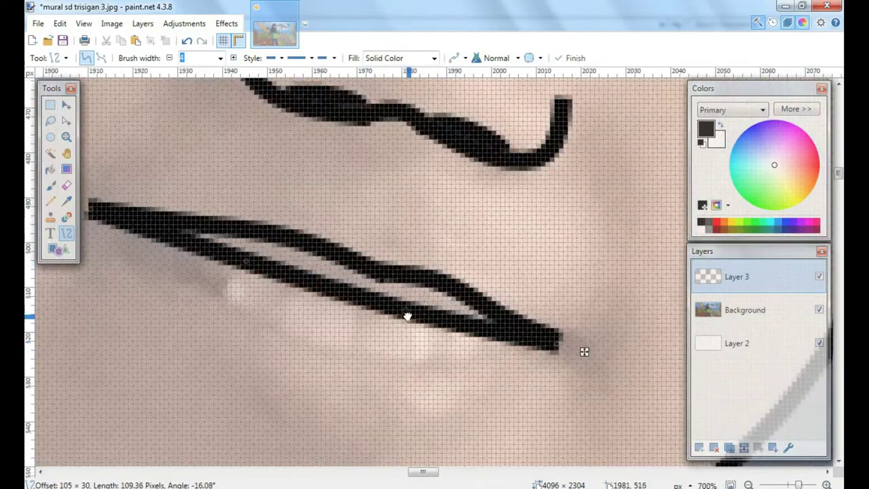
pyautogui.scroll(-3, 437, 314)
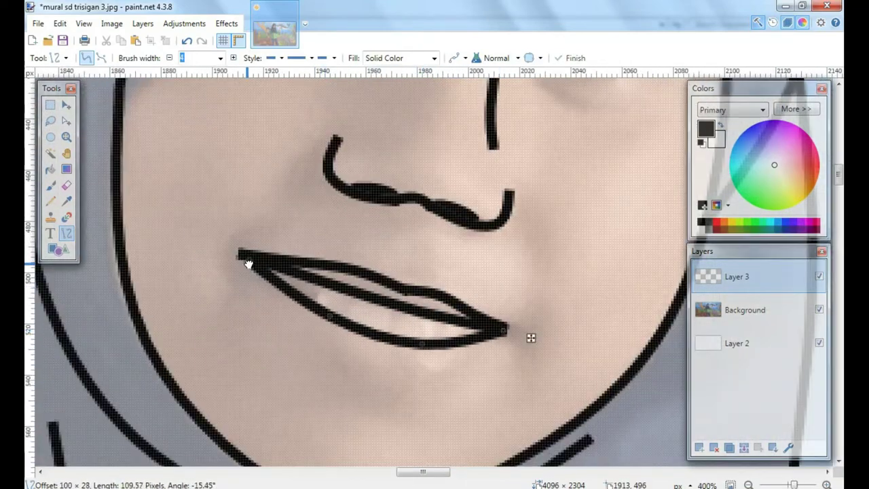
pyautogui.moveTo(249, 264); pyautogui.dragTo(247, 264)
# - Trace the lower lip's outer contour as a deep curve joining both mouth corners
pyautogui.scroll(-1, 311, 303)
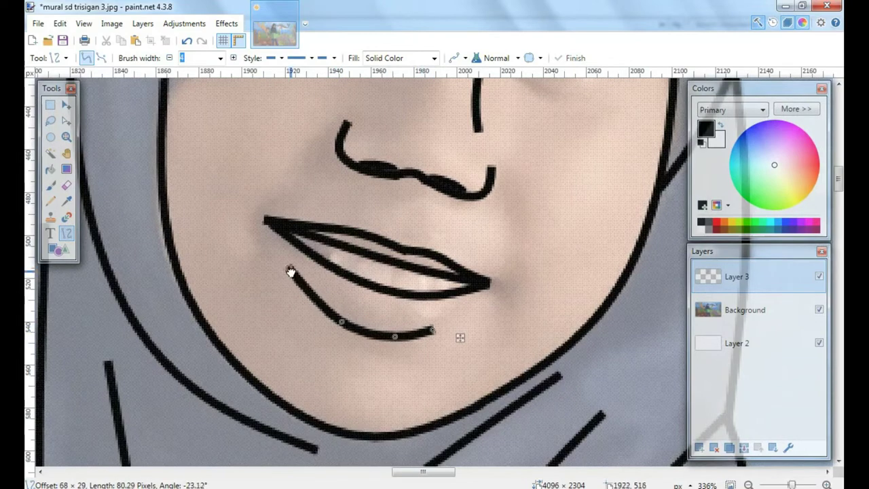
pyautogui.moveTo(271, 233); pyautogui.dragTo(269, 226)
pyautogui.moveTo(456, 317); pyautogui.dragTo(482, 291)
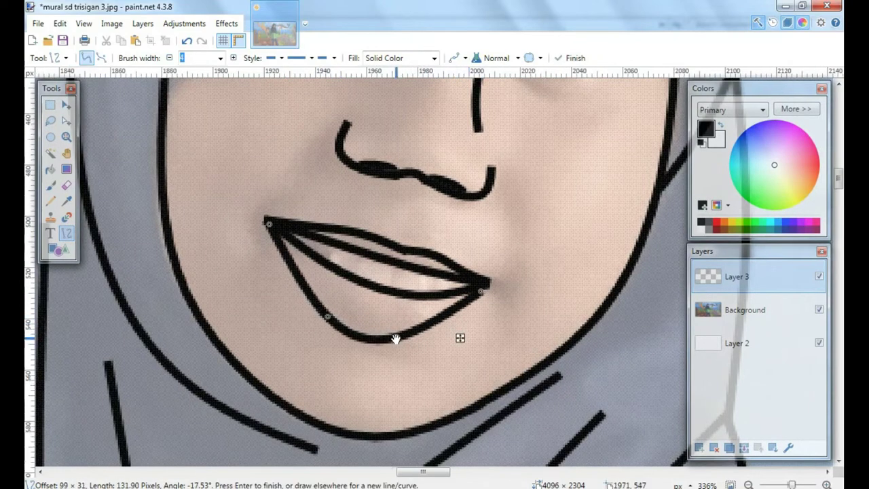
pyautogui.scroll(2, 396, 337)
pyautogui.moveTo(396, 338); pyautogui.dragTo(400, 337)
pyautogui.moveTo(508, 277); pyautogui.dragTo(513, 271)
pyautogui.scroll(-6, 465, 302)
# - Trace the wavy hairline on the forehead beneath the hijab's rim, joining it to the rim's peak
pyautogui.scroll(4, 400, 204)
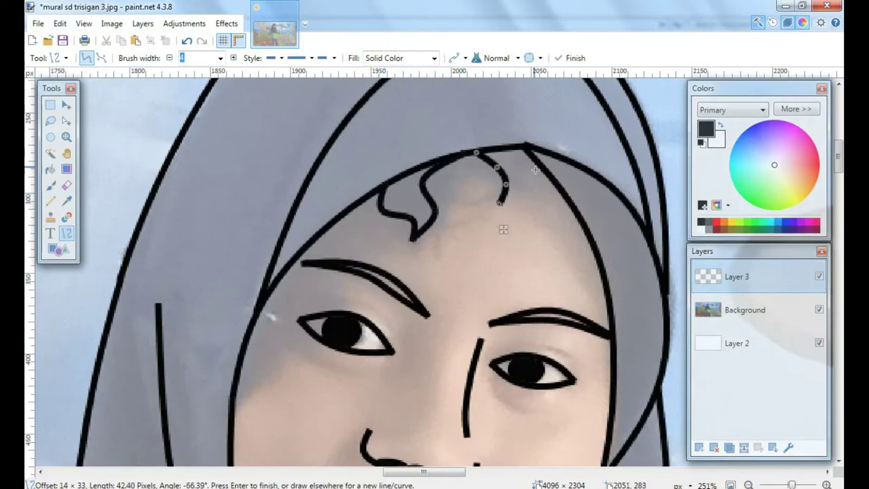
pyautogui.moveTo(535, 166); pyautogui.dragTo(536, 164)
pyautogui.scroll(-6, 408, 136)
pyautogui.scroll(4, 369, 244)
# - Trace the outer edge of the left upper sleeve from the shoulder down to the elbow bend, about 280 pixels long
pyautogui.scroll(-3, 350, 228)
pyautogui.moveTo(127, 404); pyautogui.dragTo(379, 158)
pyautogui.scroll(2, 378, 157)
pyautogui.moveTo(429, 124); pyautogui.dragTo(378, 368)
pyautogui.moveTo(412, 203); pyautogui.dragTo(416, 204)
pyautogui.scroll(-3, 396, 272)
pyautogui.moveTo(394, 165); pyautogui.dragTo(395, 169)
# - Draw the curved crease at the left elbow bend and the forearm sleeve's upper edge out to the cuff
pyautogui.scroll(5, 392, 254)
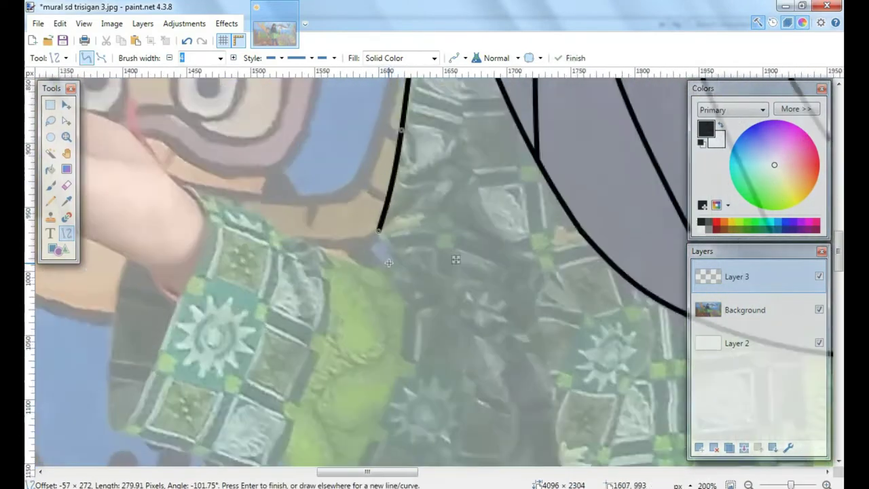
pyautogui.moveTo(464, 318); pyautogui.dragTo(376, 224)
pyautogui.moveTo(405, 255); pyautogui.dragTo(394, 263)
pyautogui.scroll(-1, 407, 299)
pyautogui.moveTo(191, 197); pyautogui.dragTo(435, 297)
pyautogui.moveTo(272, 232)
pyautogui.mouseDown()
pyautogui.moveTo(284, 244)
pyautogui.moveTo(351, 197)
pyautogui.mouseUp()
# - Trace the left sleeve's cuff opening with a curved front edge and a back edge meeting at the lower corner
pyautogui.moveTo(188, 392)
pyautogui.mouseDown()
pyautogui.moveTo(263, 160)
pyautogui.moveTo(259, 150)
pyautogui.mouseUp()
pyautogui.moveTo(235, 230); pyautogui.dragTo(270, 219)
pyautogui.moveTo(212, 311); pyautogui.dragTo(223, 337)
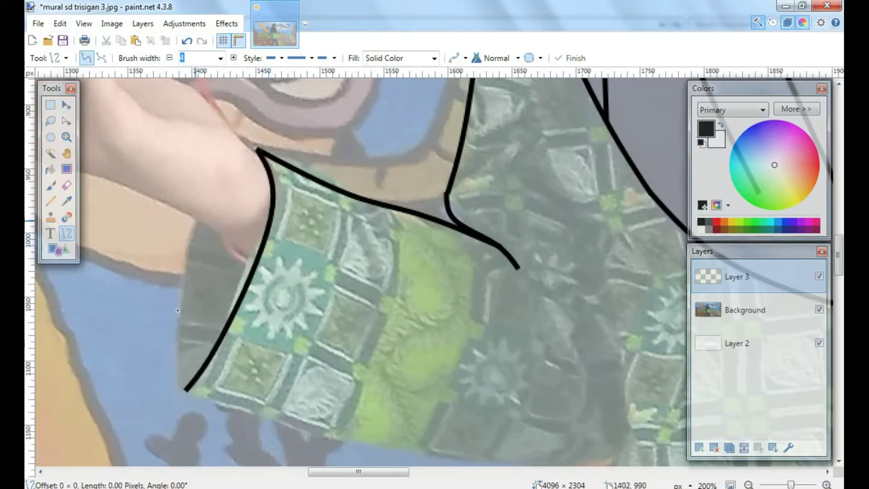
pyautogui.moveTo(199, 221); pyautogui.dragTo(187, 392)
pyautogui.scroll(4, 187, 392)
pyautogui.moveTo(193, 306); pyautogui.dragTo(173, 373)
pyautogui.moveTo(199, 221); pyautogui.dragTo(191, 216)
# - Trace the left sleeve's lower edge from the cuff's bottom corner to the side of the dress
pyautogui.moveTo(293, 354); pyautogui.dragTo(258, 305)
pyautogui.scroll(-1, 258, 305)
pyautogui.moveTo(570, 430); pyautogui.dragTo(156, 343)
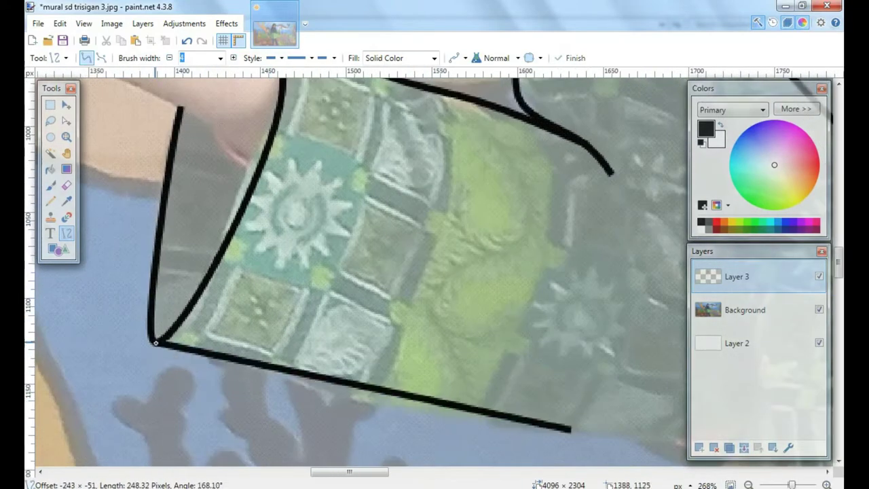
pyautogui.scroll(-3, 503, 408)
pyautogui.moveTo(432, 401)
pyautogui.mouseDown()
pyautogui.moveTo(503, 416)
pyautogui.moveTo(286, 337)
pyautogui.mouseUp()
pyautogui.moveTo(460, 316)
pyautogui.mouseDown()
pyautogui.moveTo(322, 326)
pyautogui.moveTo(375, 334)
pyautogui.mouseUp()
pyautogui.scroll(4, 368, 323)
pyautogui.moveTo(436, 318); pyautogui.dragTo(454, 336)
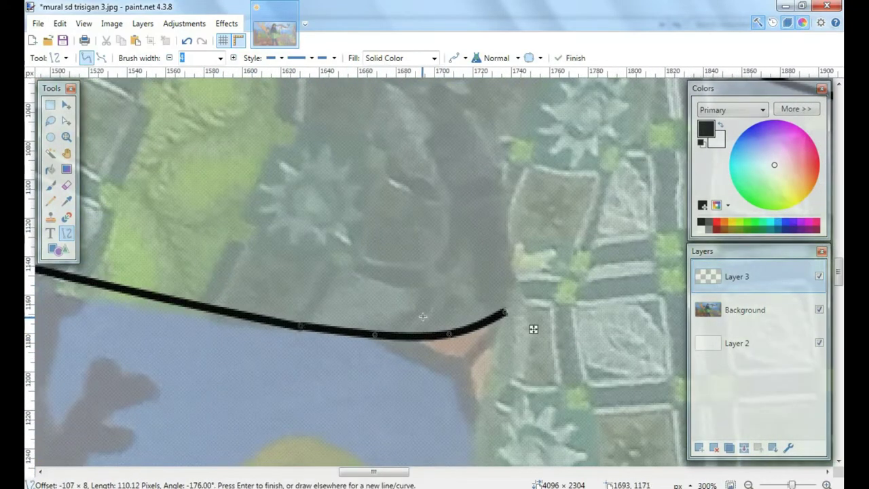
# - Trace the dress's left side from the hijab's edge down past the end of the sleeve, about 280 pixels long
pyautogui.scroll(-8, 422, 317)
pyautogui.moveTo(429, 133)
pyautogui.mouseDown()
pyautogui.moveTo(432, 260)
pyautogui.moveTo(433, 199)
pyautogui.mouseUp()
pyautogui.moveTo(437, 208); pyautogui.dragTo(455, 432)
pyautogui.moveTo(442, 284); pyautogui.dragTo(462, 312)
pyautogui.moveTo(449, 358); pyautogui.dragTo(468, 381)
pyautogui.scroll(-3, 466, 379)
pyautogui.moveTo(468, 418); pyautogui.dragTo(404, 252)
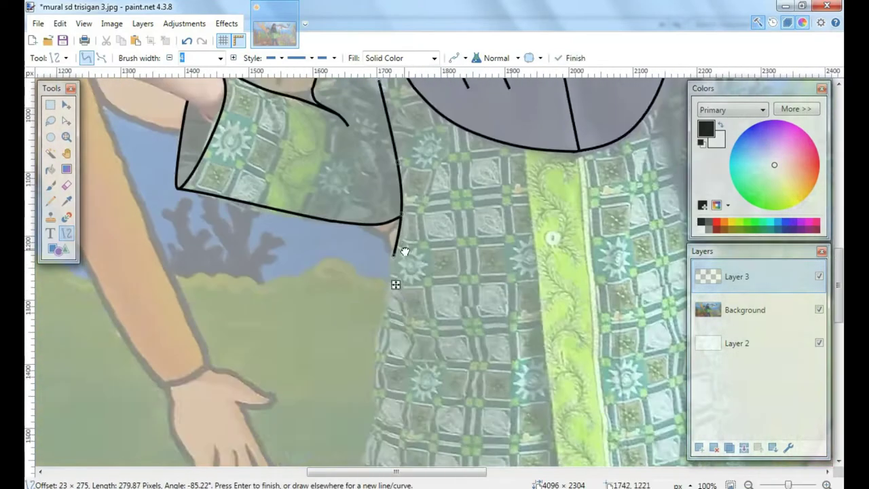
# - Trace the foremost finger's curved front edge and the palm crease at its base on the left raised hand
pyautogui.moveTo(258, 143); pyautogui.dragTo(405, 369)
pyautogui.scroll(7, 286, 221)
pyautogui.moveTo(286, 191); pyautogui.dragTo(298, 250)
pyautogui.scroll(4, 289, 200)
pyautogui.moveTo(285, 185); pyautogui.dragTo(303, 189)
pyautogui.moveTo(337, 390); pyautogui.dragTo(361, 272)
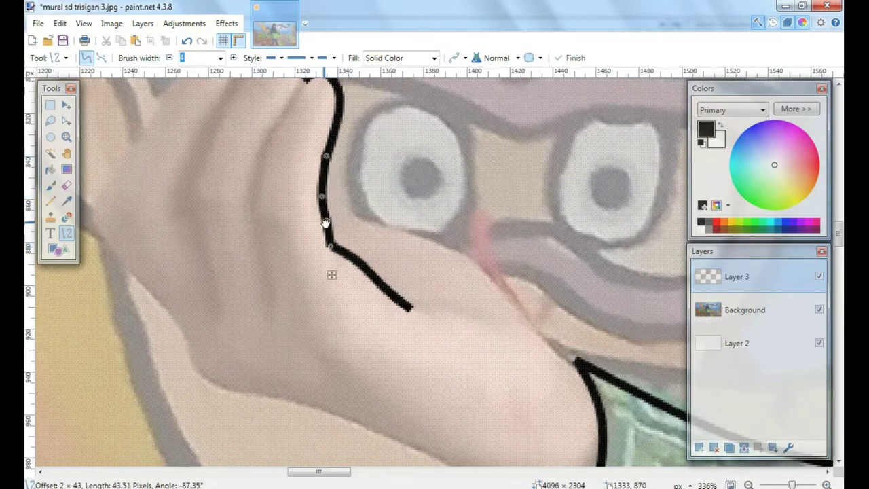
pyautogui.moveTo(326, 224); pyautogui.dragTo(325, 228)
# - Trace the left hand's upper thumb edge from the cuff's top corner to the foremost finger
pyautogui.scroll(-6, 352, 349)
pyautogui.scroll(3, 365, 286)
pyautogui.moveTo(497, 389); pyautogui.dragTo(396, 303)
pyautogui.scroll(3, 424, 332)
pyautogui.moveTo(429, 331); pyautogui.dragTo(434, 314)
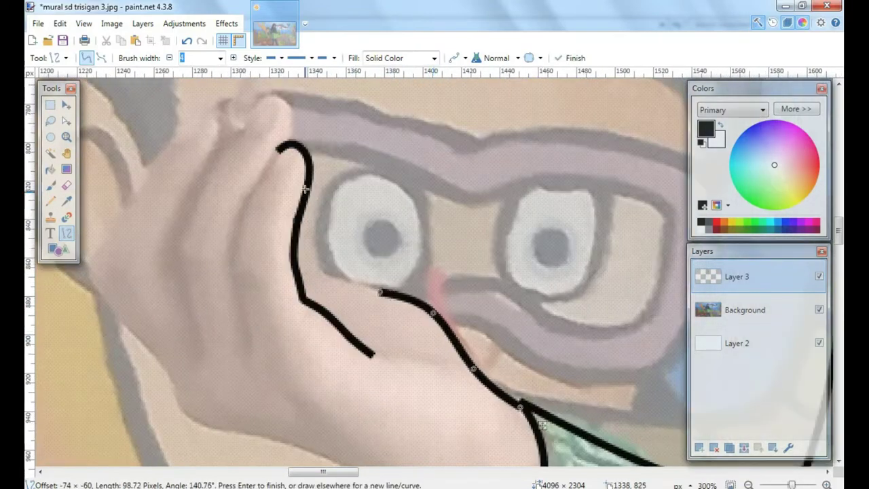
pyautogui.scroll(-4, 353, 286)
pyautogui.scroll(2, 286, 275)
# - Draw two curved lines separating the left hand's fingers, about 104 and 127 pixels long
pyautogui.moveTo(282, 333)
pyautogui.mouseDown()
pyautogui.moveTo(293, 199)
pyautogui.moveTo(311, 169)
pyautogui.mouseUp()
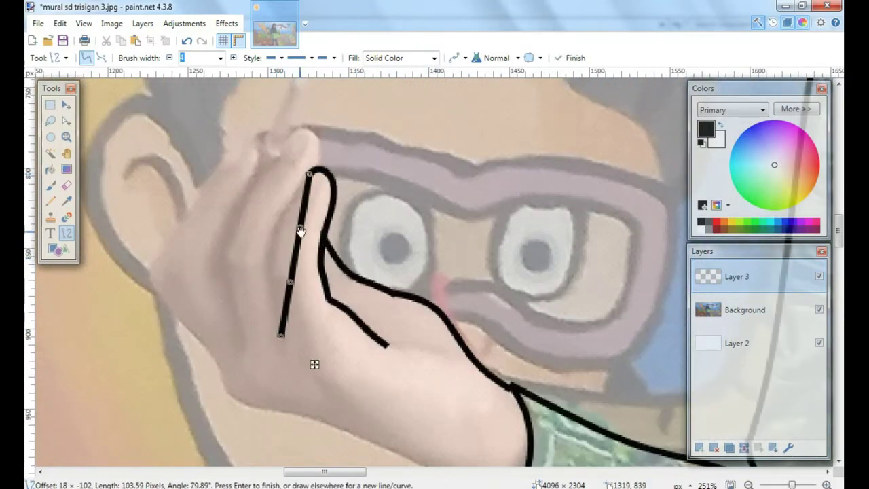
pyautogui.moveTo(301, 227); pyautogui.dragTo(284, 223)
pyautogui.moveTo(291, 277)
pyautogui.mouseDown()
pyautogui.moveTo(274, 267)
pyautogui.moveTo(304, 301)
pyautogui.mouseUp()
pyautogui.moveTo(265, 357); pyautogui.dragTo(315, 173)
pyautogui.moveTo(281, 295); pyautogui.dragTo(254, 281)
pyautogui.moveTo(298, 234); pyautogui.dragTo(286, 215)
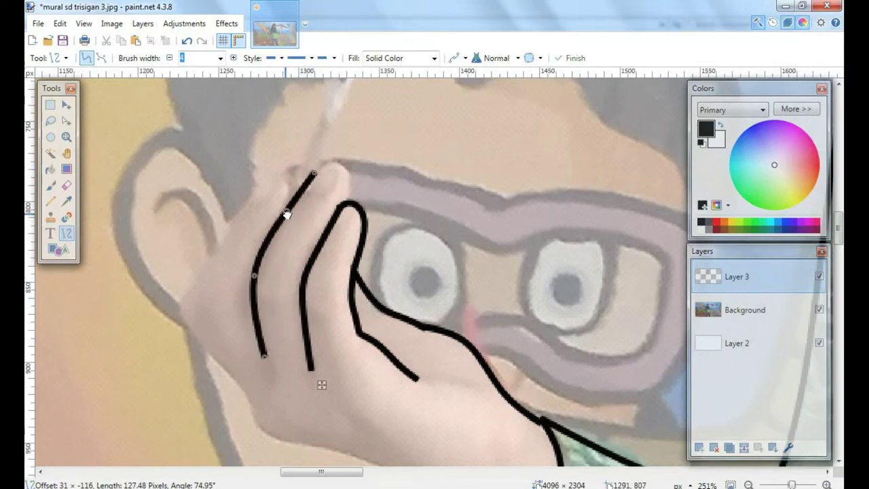
# - Trace the rounded tip of the left hand's second finger with a curve about 43 pixels long
pyautogui.scroll(3, 322, 175)
pyautogui.moveTo(359, 212); pyautogui.dragTo(308, 169)
pyautogui.moveTo(355, 212); pyautogui.dragTo(349, 215)
pyautogui.scroll(-3, 290, 240)
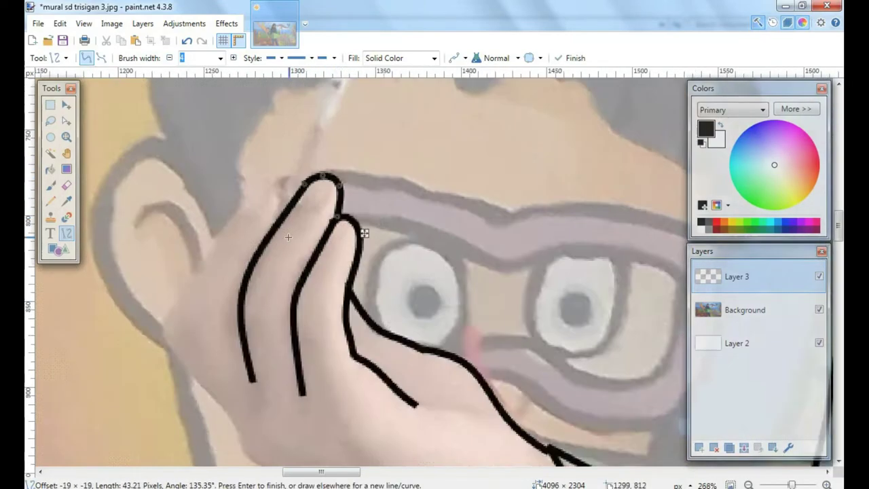
# - Trace the paintbrush above the left hand, with its straight handle, curved upper section and radiating bristles
pyautogui.moveTo(290, 241); pyautogui.dragTo(322, 450)
pyautogui.moveTo(426, 118); pyautogui.dragTo(301, 449)
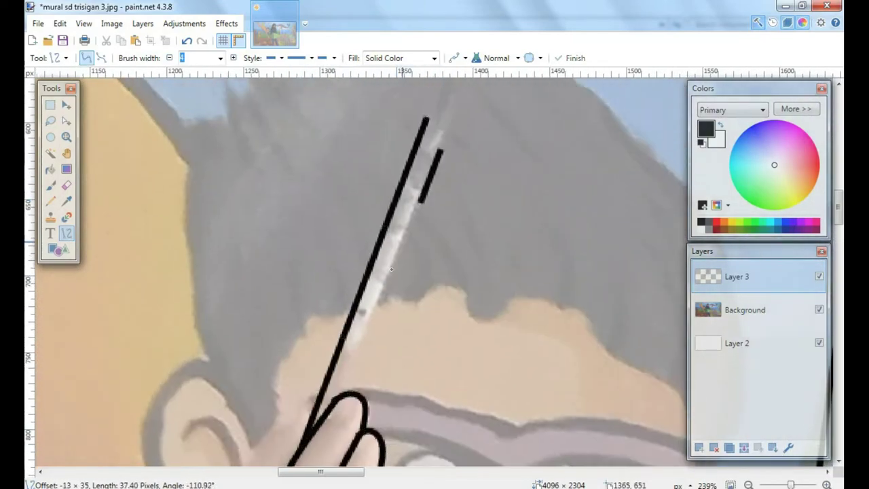
pyautogui.moveTo(391, 269); pyautogui.dragTo(342, 398)
pyautogui.moveTo(407, 203); pyautogui.dragTo(352, 410)
pyautogui.moveTo(386, 356); pyautogui.dragTo(399, 332)
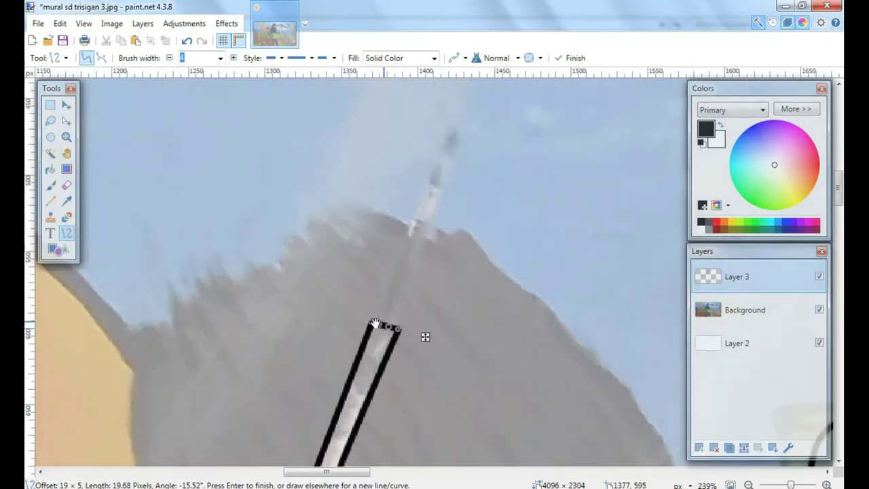
pyautogui.scroll(2, 407, 305)
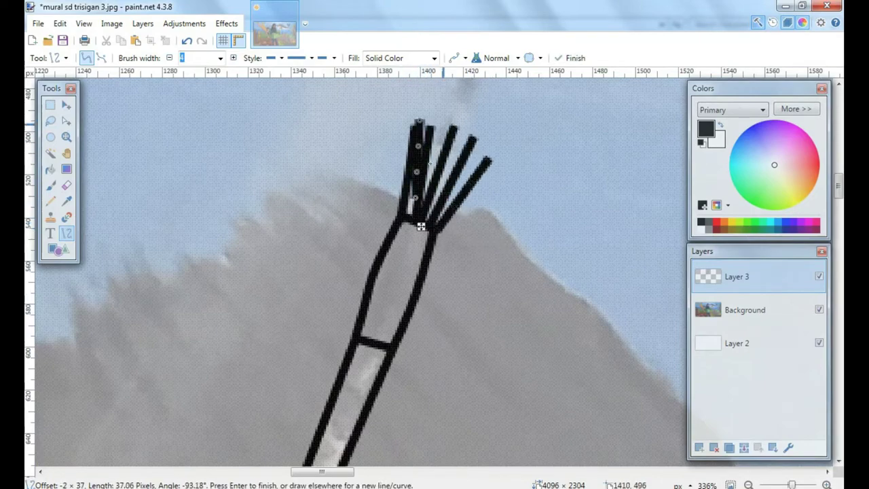
pyautogui.moveTo(474, 140); pyautogui.dragTo(453, 178)
# - Trace the rounded tip of the finger behind the brush handle and its outer edge, about 104 pixels long
pyautogui.scroll(-8, 428, 199)
pyautogui.scroll(4, 349, 421)
pyautogui.scroll(2, 387, 217)
pyautogui.moveTo(402, 220)
pyautogui.mouseDown()
pyautogui.moveTo(378, 214)
pyautogui.moveTo(386, 199)
pyautogui.mouseUp()
pyautogui.moveTo(396, 217); pyautogui.dragTo(403, 203)
pyautogui.moveTo(350, 306); pyautogui.dragTo(385, 230)
pyautogui.moveTo(351, 287); pyautogui.dragTo(408, 138)
pyautogui.moveTo(371, 236); pyautogui.dragTo(363, 241)
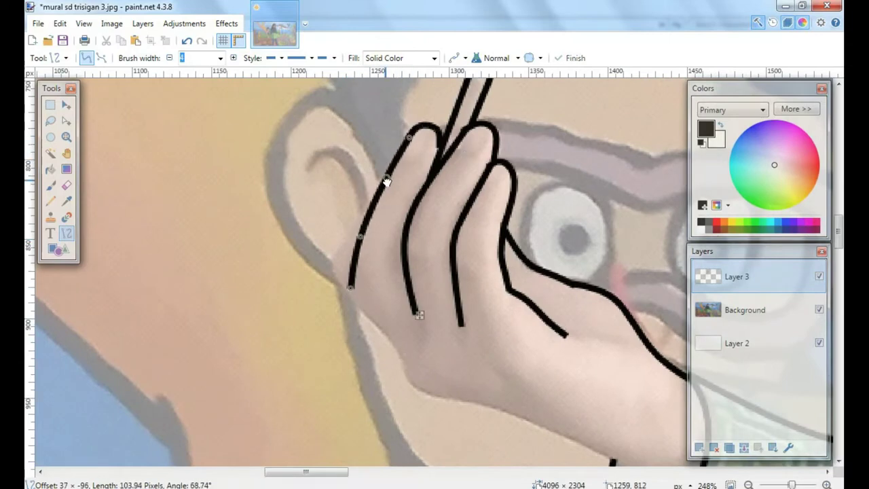
pyautogui.moveTo(360, 293); pyautogui.dragTo(359, 288)
# - Trace the back and lower edge of the left hand from the outer finger down to the sleeve cuff
pyautogui.moveTo(429, 397); pyautogui.dragTo(404, 309)
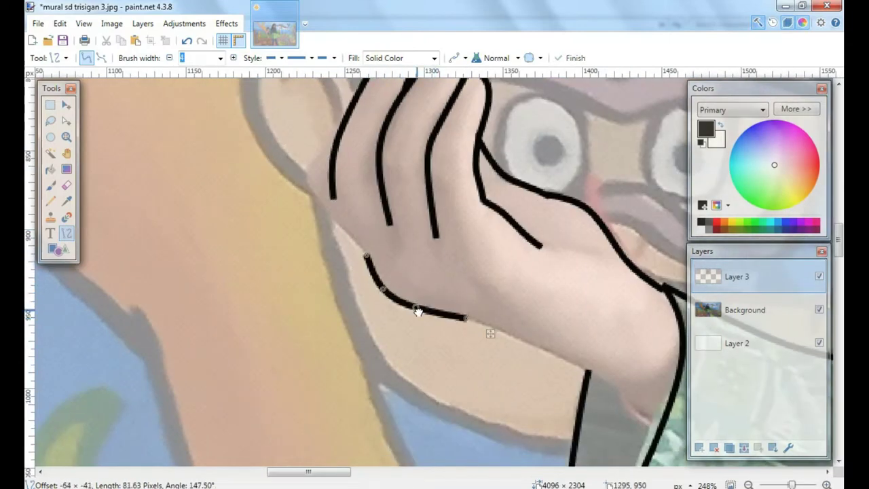
pyautogui.scroll(2, 383, 280)
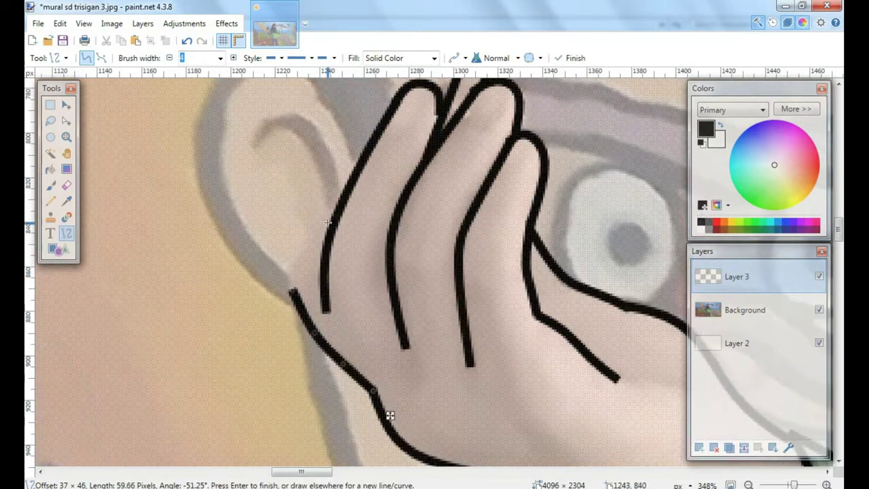
pyautogui.scroll(-3, 353, 315)
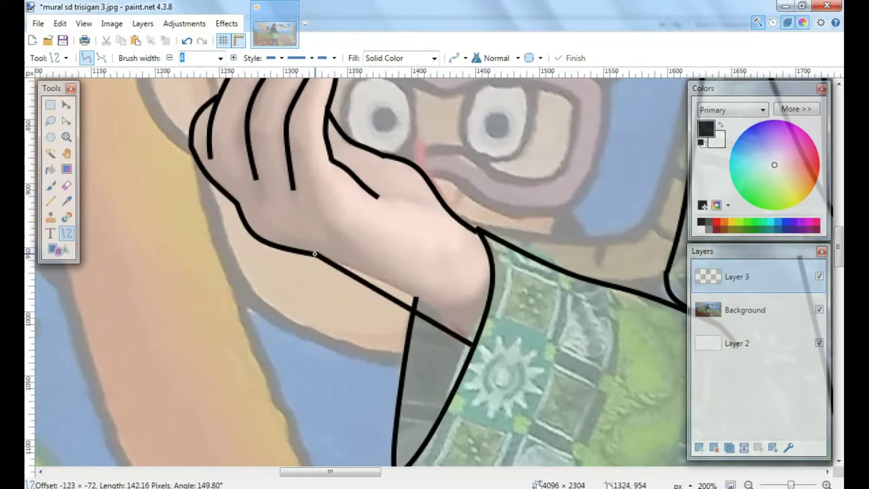
pyautogui.scroll(1, 338, 267)
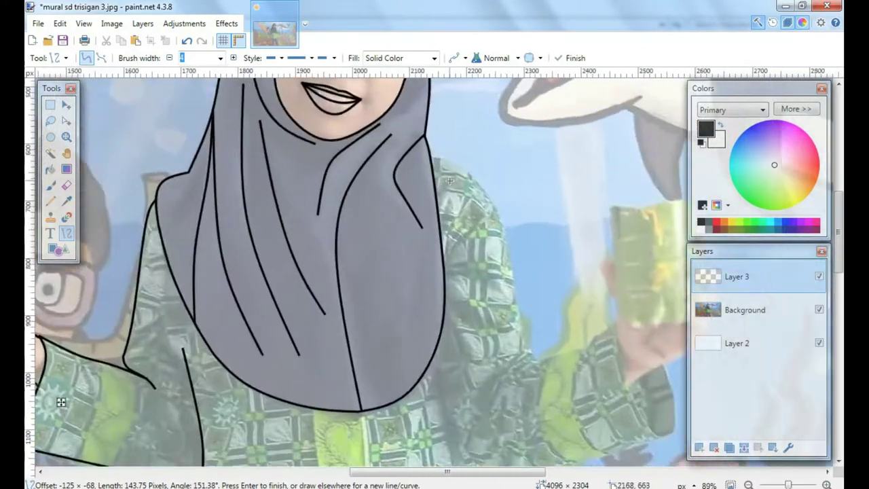
# - Trace the right sleeve's outer edge from the hijab to the elbow and the forearm's upper edge to the cuff
pyautogui.moveTo(427, 151); pyautogui.dragTo(544, 390)
pyautogui.moveTo(496, 258); pyautogui.dragTo(506, 311)
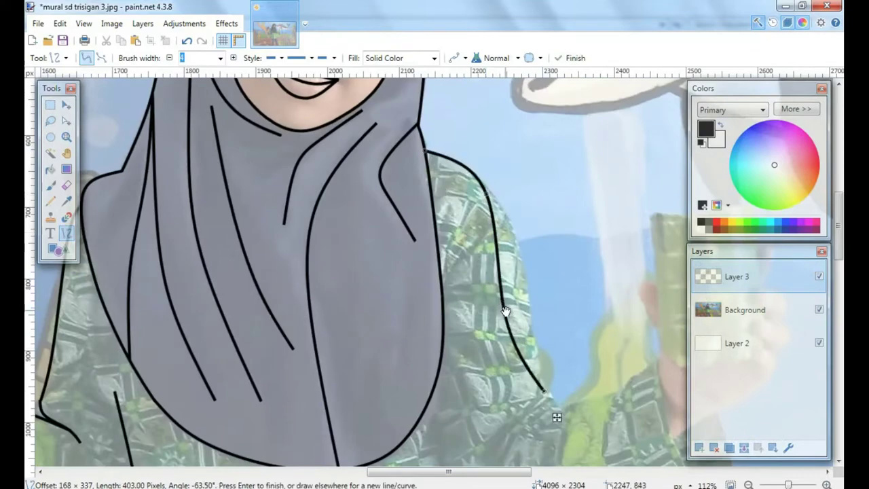
pyautogui.scroll(2, 506, 311)
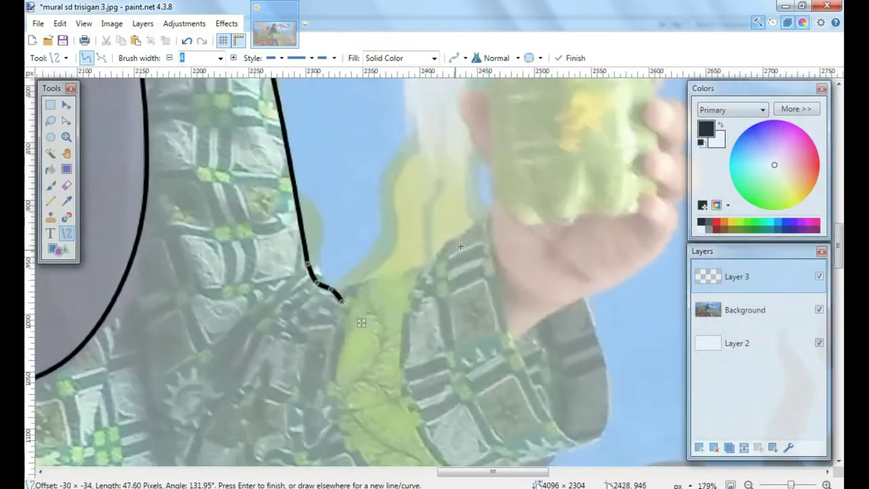
pyautogui.scroll(-2, 487, 217)
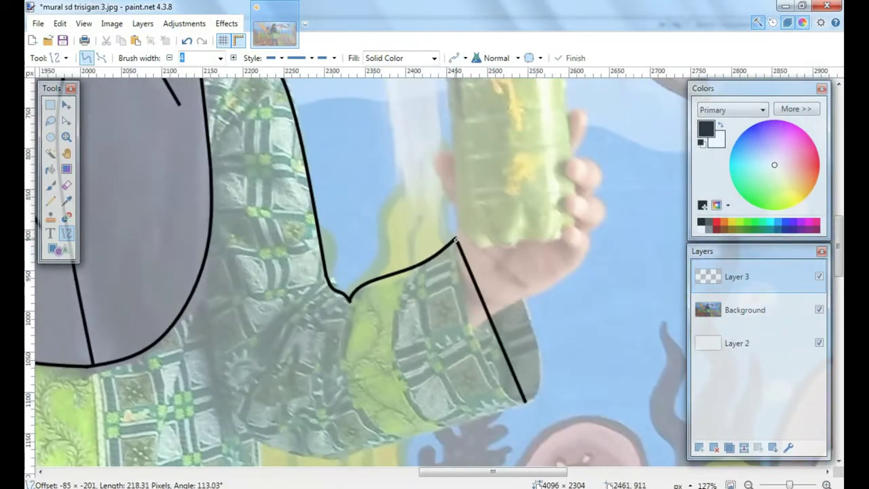
# - Draw the right cuff's curved front edge from its upper corner to its lower corner, about 237 pixels long
pyautogui.scroll(2, 471, 292)
pyautogui.moveTo(483, 293); pyautogui.dragTo(461, 315)
pyautogui.moveTo(511, 360); pyautogui.dragTo(505, 409)
pyautogui.scroll(3, 438, 197)
pyautogui.moveTo(462, 240); pyautogui.dragTo(462, 235)
pyautogui.moveTo(524, 341); pyautogui.dragTo(453, 194)
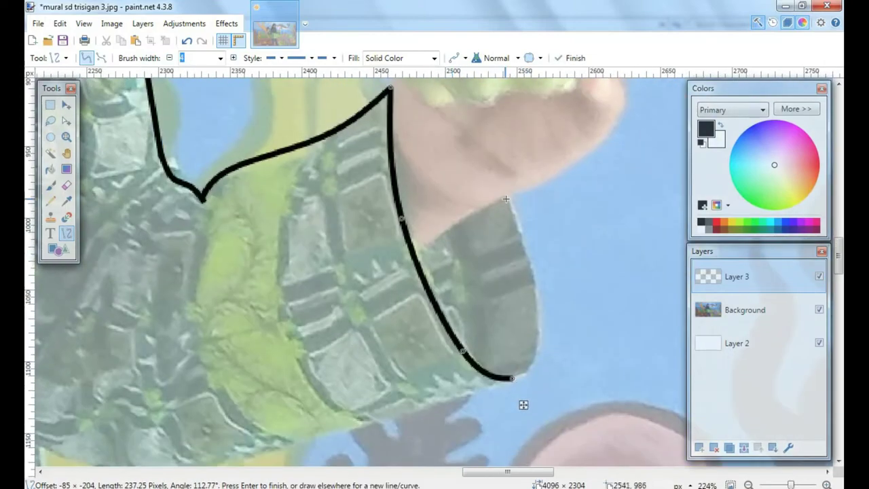
# - Draw the right cuff's curved back edge from below the wrist to the cuff's lower corner
pyautogui.moveTo(506, 199); pyautogui.dragTo(513, 379)
pyautogui.moveTo(511, 320); pyautogui.dragTo(534, 351)
pyautogui.moveTo(509, 259); pyautogui.dragTo(525, 260)
pyautogui.scroll(-4, 517, 146)
# - Trace the right hand's lower edge from the cuff around the outer side of the little finger to its tip
pyautogui.moveTo(518, 146); pyautogui.dragTo(453, 290)
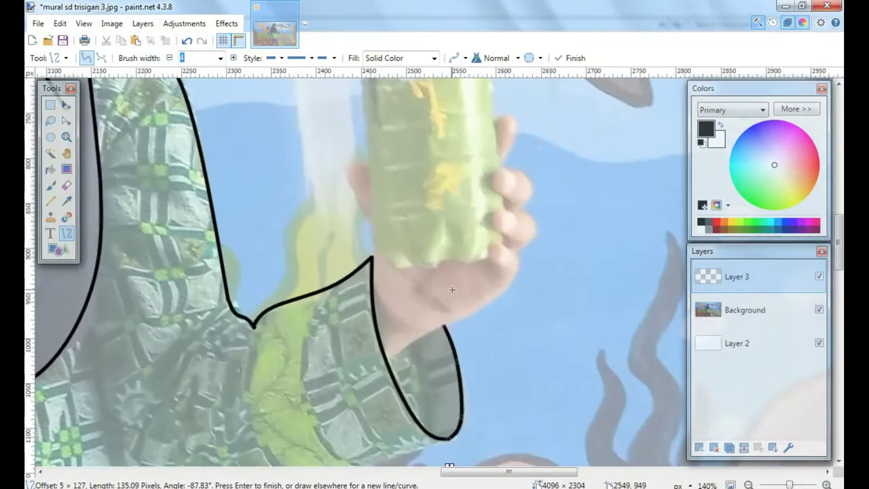
pyautogui.scroll(4, 460, 282)
pyautogui.moveTo(341, 407)
pyautogui.mouseDown()
pyautogui.moveTo(514, 318)
pyautogui.moveTo(523, 303)
pyautogui.mouseUp()
pyautogui.moveTo(402, 371); pyautogui.dragTo(402, 362)
pyautogui.moveTo(506, 218); pyautogui.dragTo(485, 252)
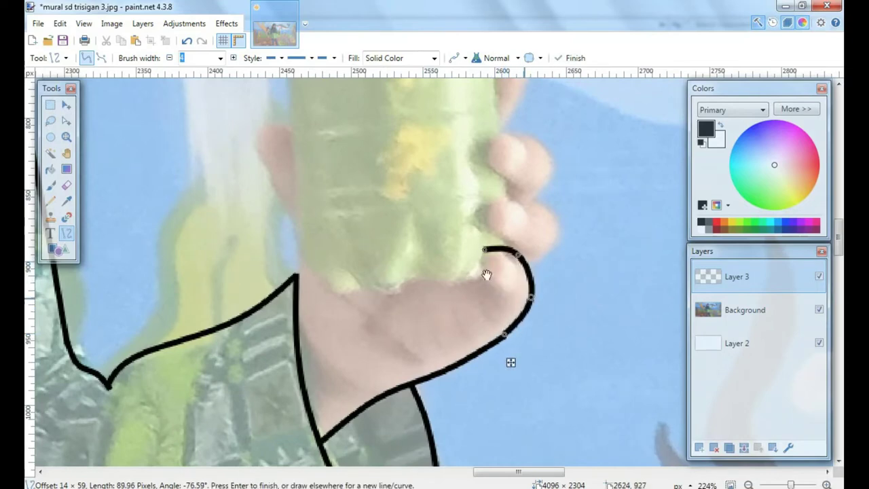
pyautogui.moveTo(485, 248); pyautogui.dragTo(486, 249)
# - Draw the inner curl of the right hand's little fingertip, about 42 pixels long
pyautogui.scroll(3, 489, 277)
pyautogui.moveTo(488, 259); pyautogui.dragTo(474, 260)
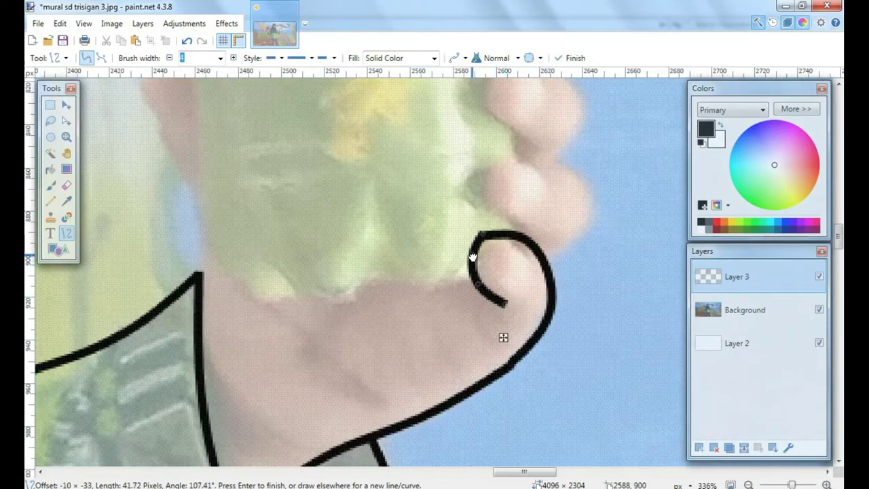
pyautogui.scroll(-4, 474, 257)
# - Outline the rounded ring and middle fingers wrapped around the green container
pyautogui.scroll(3, 467, 284)
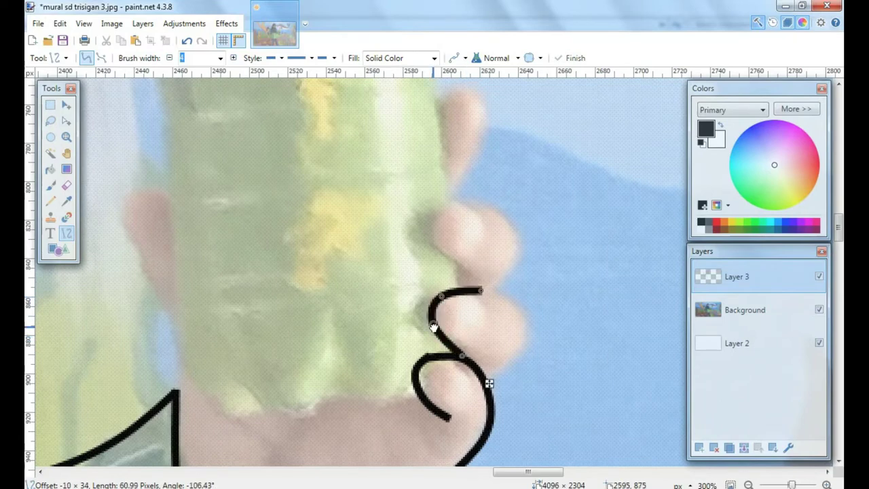
pyautogui.moveTo(488, 384); pyautogui.dragTo(514, 366)
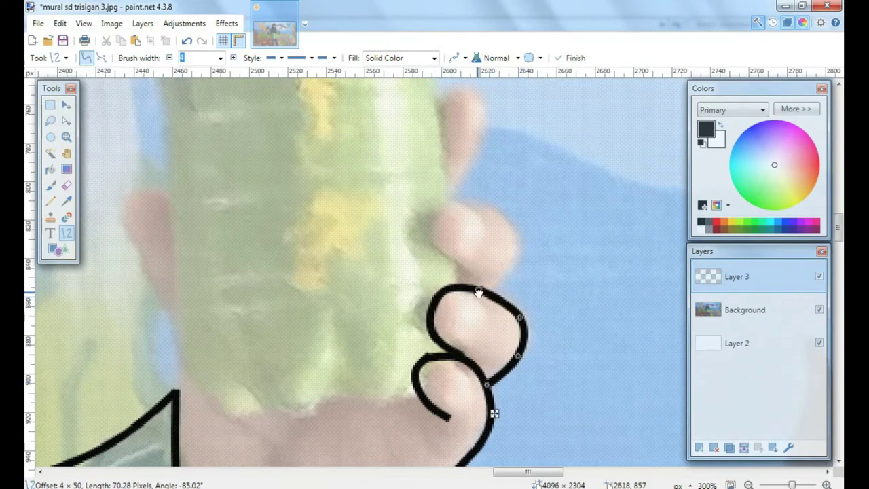
pyautogui.moveTo(479, 292); pyautogui.dragTo(481, 292)
pyautogui.moveTo(485, 269); pyautogui.dragTo(487, 315)
pyautogui.moveTo(471, 321); pyautogui.dragTo(453, 246)
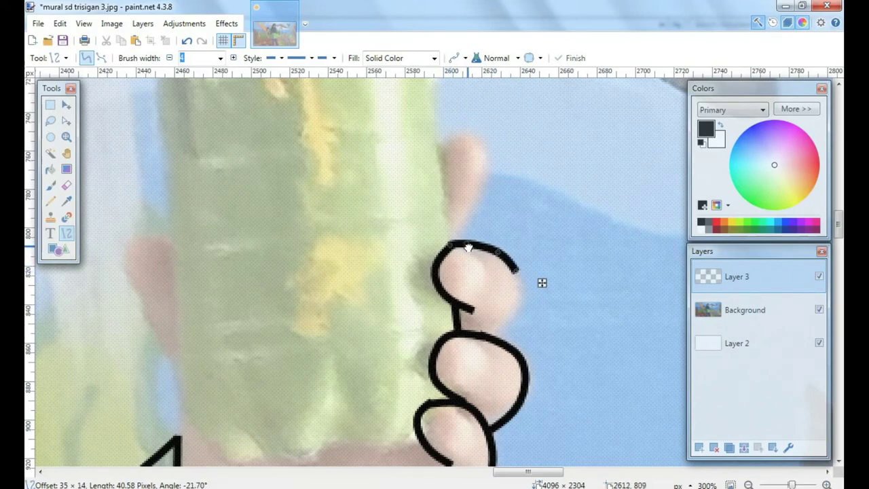
# - Trace the green container's right edge, about 114 pixels long, and outline the index finger protruding beside it
pyautogui.scroll(3, 523, 295)
pyautogui.moveTo(426, 173); pyautogui.dragTo(451, 389)
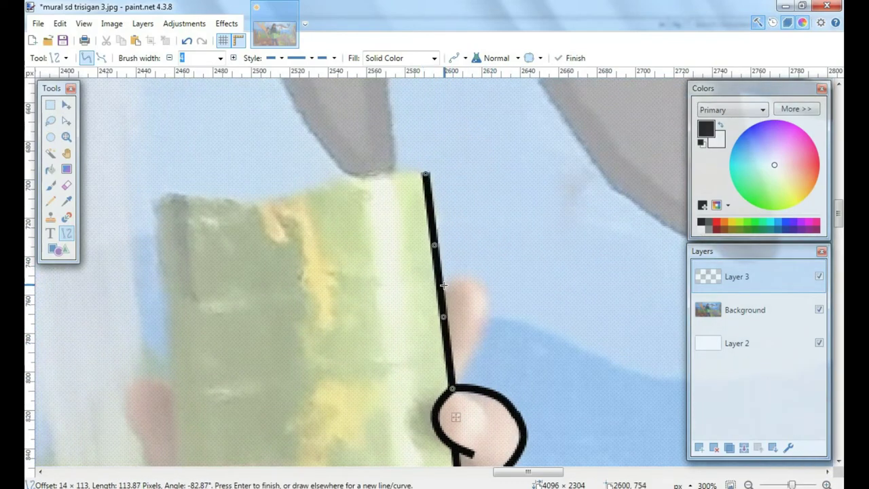
pyautogui.moveTo(466, 299); pyautogui.dragTo(476, 346)
# - Trace the green container's wavy top rim and close its opening with a back curve about 80 pixels long
pyautogui.moveTo(157, 196); pyautogui.dragTo(427, 173)
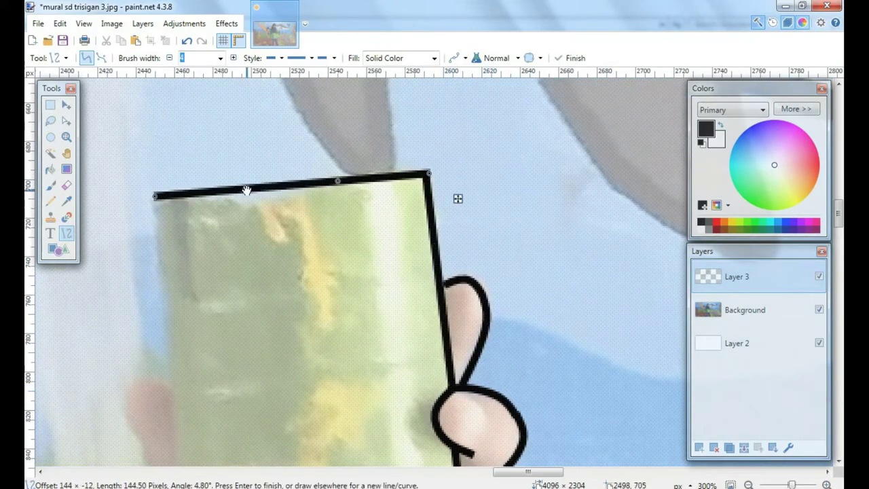
pyautogui.moveTo(246, 190); pyautogui.dragTo(242, 215)
pyautogui.moveTo(156, 196); pyautogui.dragTo(152, 200)
pyautogui.moveTo(242, 215); pyautogui.dragTo(236, 231)
pyautogui.moveTo(303, 199); pyautogui.dragTo(152, 199)
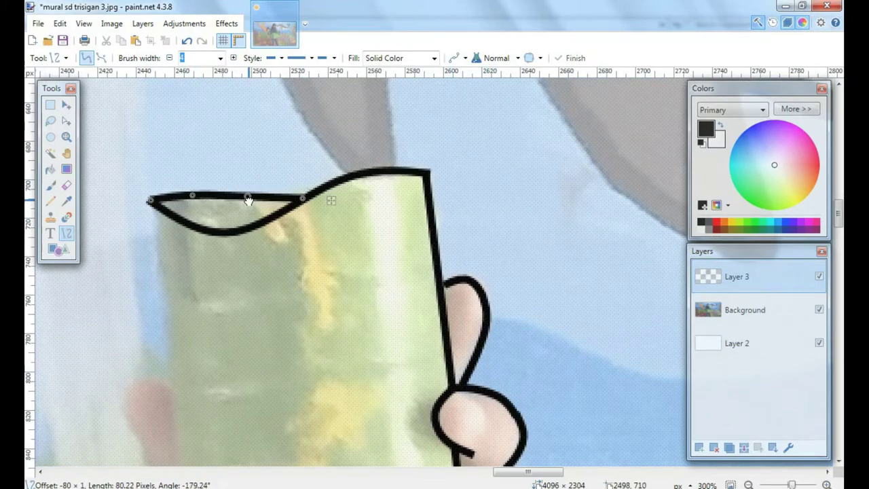
pyautogui.moveTo(248, 201); pyautogui.dragTo(246, 198)
# - Trace the green container's left edge from the top rim down to the right hand
pyautogui.scroll(-1, 204, 408)
pyautogui.moveTo(204, 407)
pyautogui.mouseDown()
pyautogui.moveTo(301, 326)
pyautogui.moveTo(302, 308)
pyautogui.mouseUp()
pyautogui.moveTo(286, 446); pyautogui.dragTo(254, 122)
pyautogui.moveTo(270, 280); pyautogui.dragTo(276, 400)
pyautogui.moveTo(272, 321); pyautogui.dragTo(237, 293)
# - Outline the thumb behind the green container and trace the container's wavy bottom edge above the palm
pyautogui.moveTo(278, 423); pyautogui.dragTo(304, 275)
pyautogui.moveTo(293, 134); pyautogui.dragTo(292, 127)
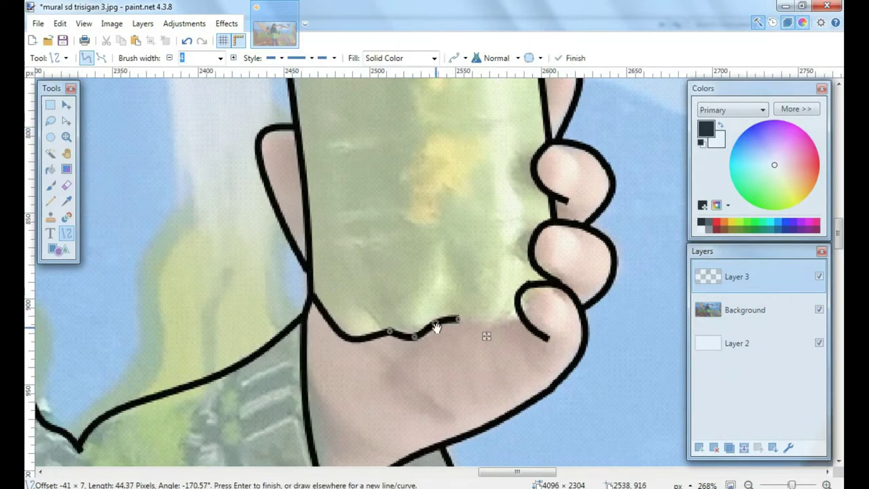
pyautogui.moveTo(518, 319); pyautogui.dragTo(520, 318)
# - Trace the right sleeve's curved lower edge from the body to the cuff's lower corner, about 343 pixels long
pyautogui.scroll(-10, 504, 150)
pyautogui.scroll(3, 384, 309)
pyautogui.moveTo(300, 330); pyautogui.dragTo(543, 298)
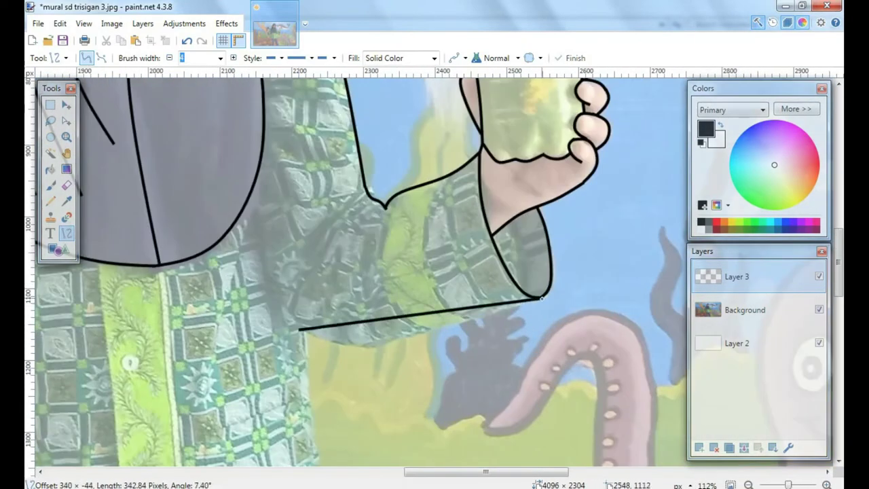
pyautogui.moveTo(381, 320); pyautogui.dragTo(371, 342)
pyautogui.moveTo(464, 311); pyautogui.dragTo(465, 321)
pyautogui.scroll(4, 559, 298)
pyautogui.moveTo(535, 297); pyautogui.dragTo(534, 297)
# - Draw the curved line from the hijab's right edge down to the inner end of the right sleeve's lower edge
pyautogui.scroll(-6, 533, 298)
pyautogui.scroll(3, 349, 338)
pyautogui.moveTo(284, 189); pyautogui.dragTo(329, 317)
pyautogui.scroll(2, 292, 279)
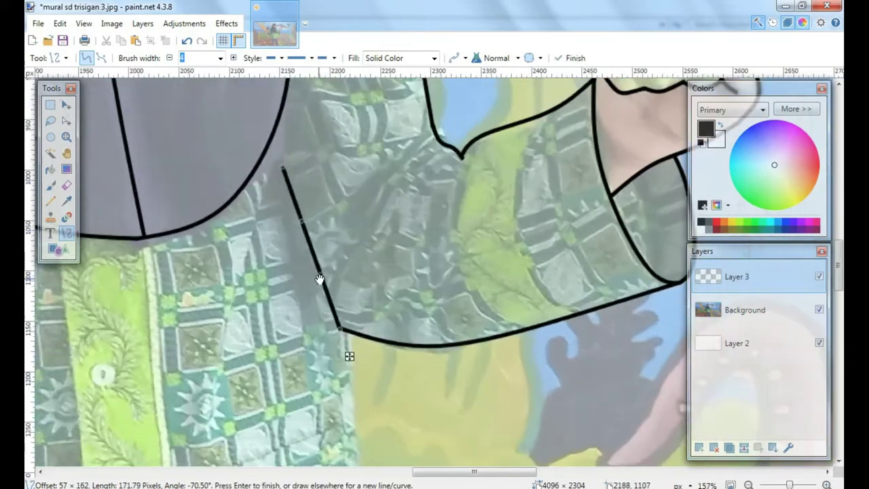
pyautogui.scroll(6, 342, 336)
pyautogui.moveTo(289, 236); pyautogui.dragTo(272, 257)
pyautogui.moveTo(338, 322); pyautogui.dragTo(341, 321)
# - Trace the dress's right side from beneath the sleeve down to the hem corner
pyautogui.scroll(-11, 338, 328)
pyautogui.moveTo(333, 360); pyautogui.dragTo(437, 154)
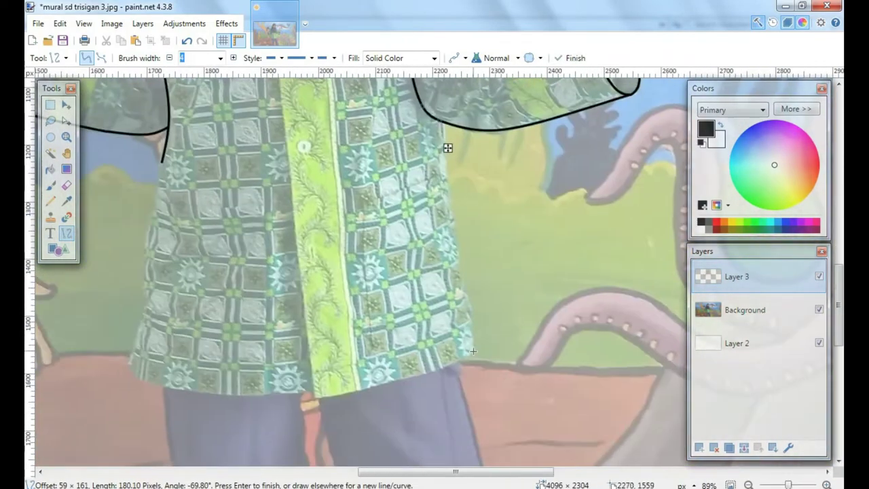
pyautogui.scroll(2, 446, 179)
pyautogui.moveTo(454, 204); pyautogui.dragTo(449, 205)
# - Trace the rest of the dress's left side to the hem, about 370 pixels, and the hem right of the placket
pyautogui.moveTo(276, 386); pyautogui.dragTo(452, 380)
pyautogui.moveTo(266, 153); pyautogui.dragTo(231, 406)
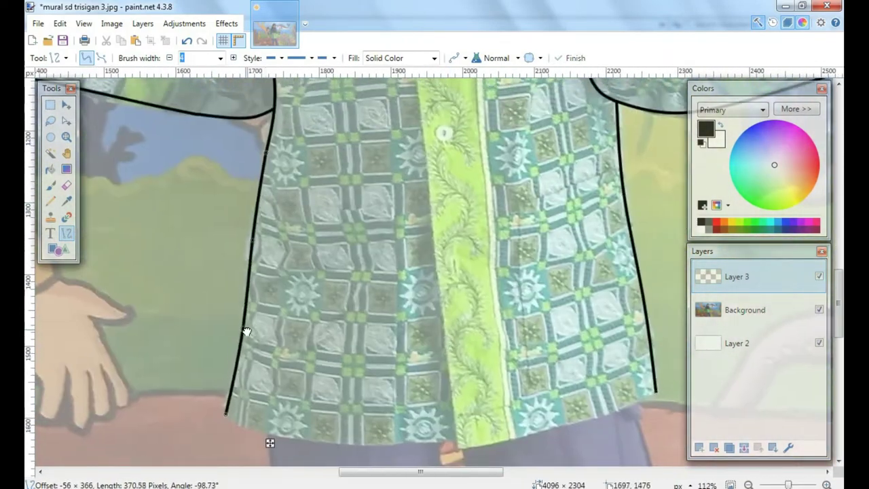
pyautogui.scroll(-1, 453, 272)
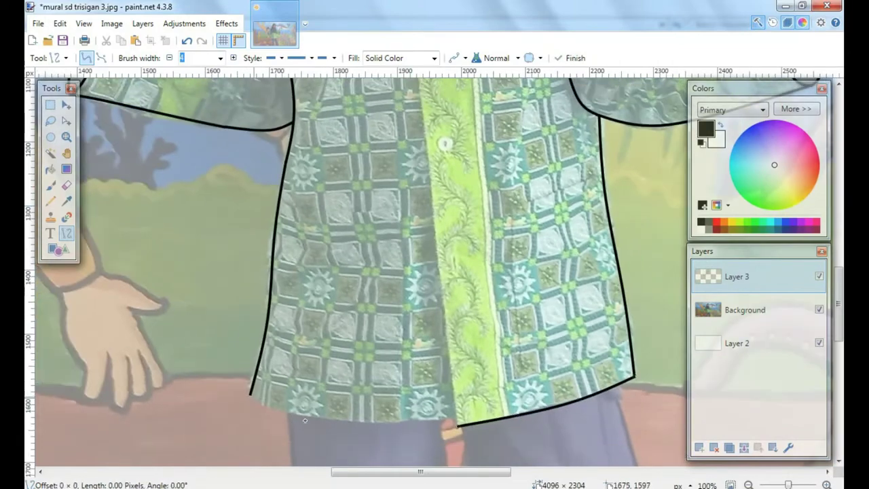
# - Trace the dress's curved hem from the left corner to the placket, about 331 pixels long
pyautogui.moveTo(250, 394); pyautogui.dragTo(457, 417)
pyautogui.scroll(5, 314, 400)
pyautogui.moveTo(326, 401); pyautogui.dragTo(305, 422)
pyautogui.moveTo(448, 415); pyautogui.dragTo(446, 442)
pyautogui.scroll(6, 206, 390)
pyautogui.moveTo(211, 395); pyautogui.dragTo(206, 398)
pyautogui.scroll(-6, 390, 416)
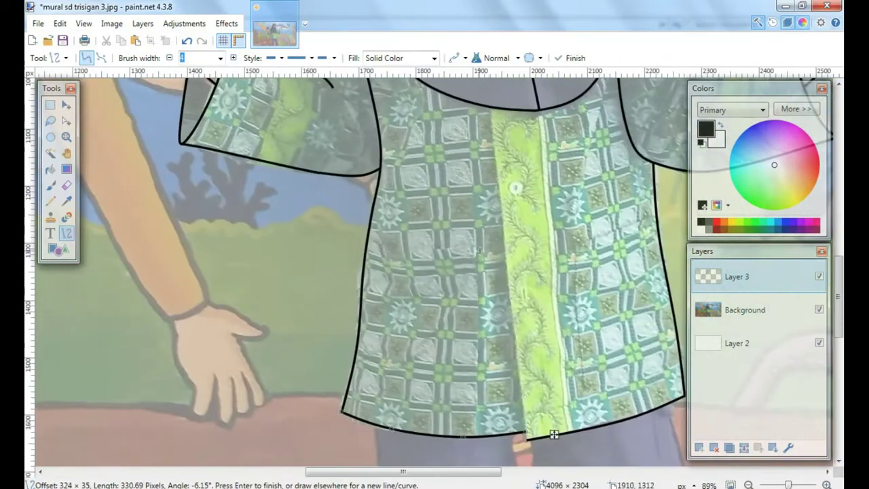
# - Trace the left edge of the bright green placket from the hijab to the hem, about 588 pixels long
pyautogui.scroll(5, 526, 440)
pyautogui.moveTo(523, 391); pyautogui.dragTo(524, 450)
pyautogui.scroll(-4, 476, 438)
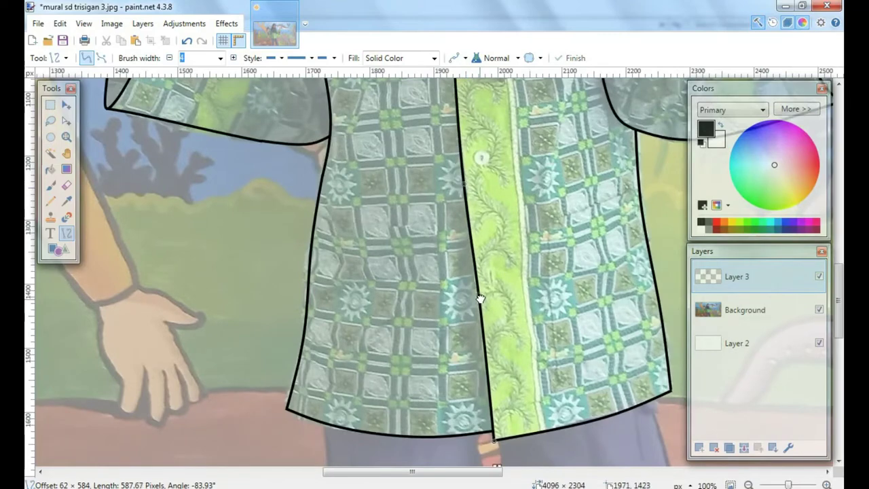
pyautogui.scroll(-1, 480, 298)
# - Trace the right edge of the bright green placket down to the hem, about 563 pixels long
pyautogui.moveTo(515, 417); pyautogui.dragTo(515, 418)
pyautogui.scroll(3, 501, 256)
pyautogui.moveTo(490, 217); pyautogui.dragTo(495, 218)
pyautogui.scroll(-4, 496, 224)
pyautogui.scroll(4, 509, 367)
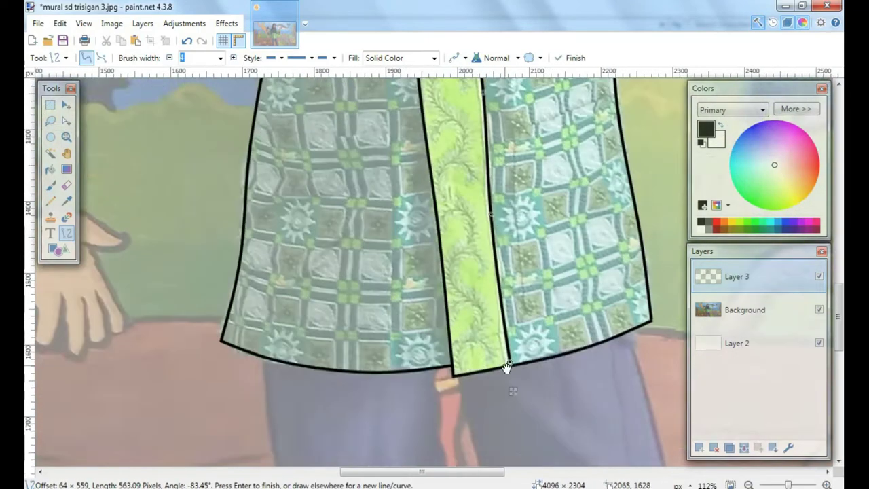
# - Trace the outer edge of the left trouser leg downward from the dress hem, about 433 pixels long
pyautogui.moveTo(509, 366); pyautogui.dragTo(512, 368)
pyautogui.scroll(-4, 488, 299)
pyautogui.scroll(-3, 491, 309)
pyautogui.moveTo(393, 441); pyautogui.dragTo(385, 360)
pyautogui.scroll(3, 377, 282)
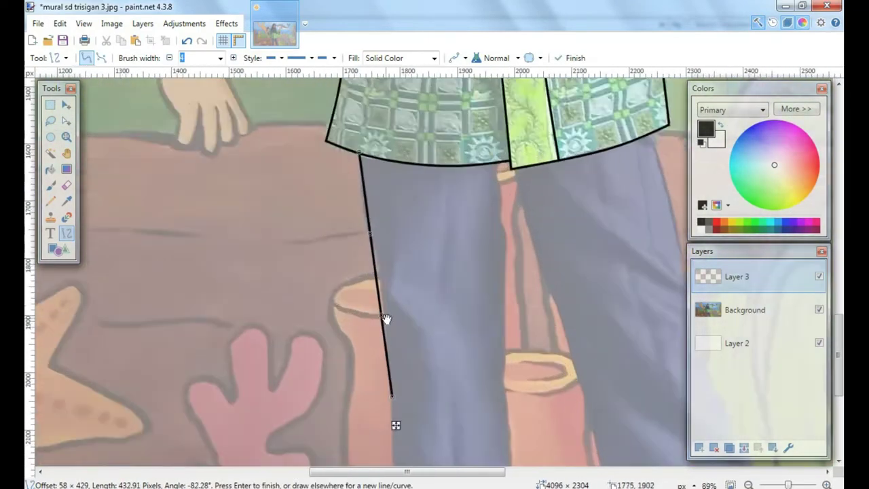
# - Trace the left trouser leg's inner edge from the image's lower border to the hem, in segments of about 463 and 214 pixels
pyautogui.scroll(-3, 388, 313)
pyautogui.scroll(-2, 392, 207)
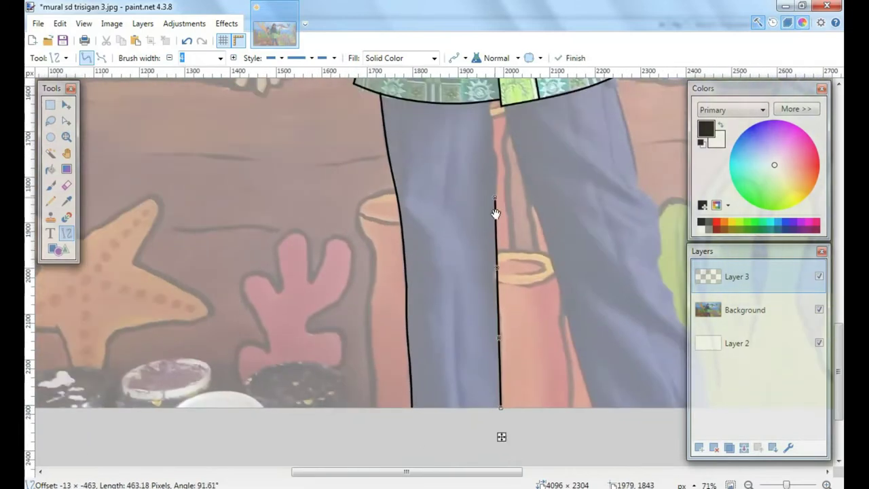
pyautogui.scroll(2, 499, 274)
pyautogui.scroll(-5, 500, 349)
pyautogui.scroll(7, 499, 211)
pyautogui.moveTo(480, 270); pyautogui.dragTo(476, 269)
pyautogui.scroll(2, 479, 262)
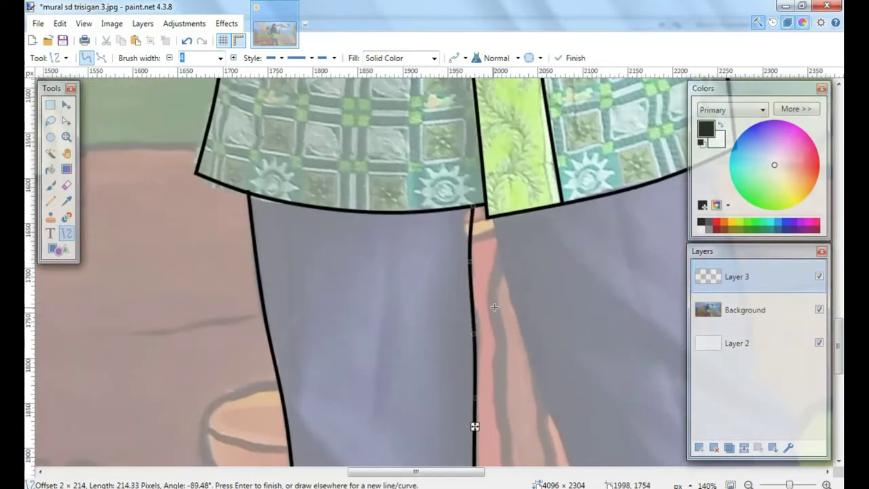
# - Trace the inner edge of the right trouser leg to the image's lower border, ending with a segment of about 187 pixels
pyautogui.scroll(-3, 493, 305)
pyautogui.moveTo(430, 106)
pyautogui.mouseDown()
pyautogui.moveTo(524, 409)
pyautogui.moveTo(463, 176)
pyautogui.mouseUp()
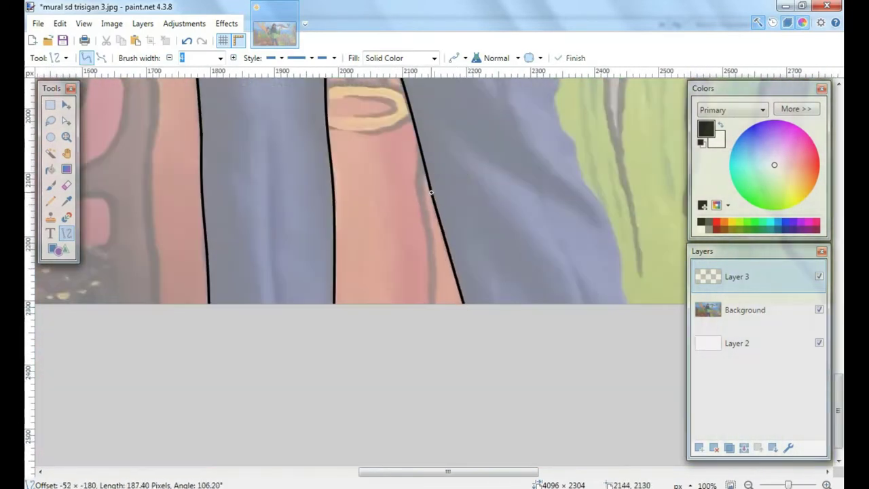
pyautogui.scroll(1, 542, 183)
# - Trace the right trouser leg's upper outer edge and its two upper diagonal folds, the first about 279 pixels long
pyautogui.scroll(5, 479, 99)
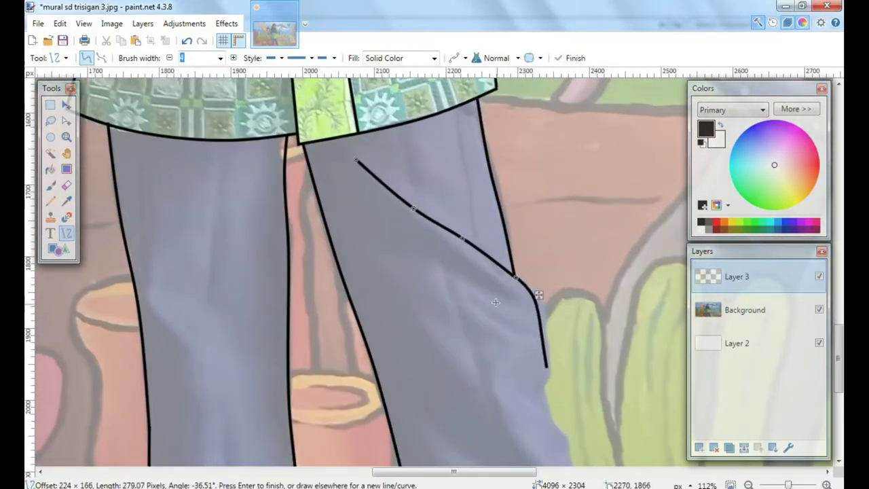
pyautogui.moveTo(496, 303); pyautogui.dragTo(474, 270)
pyautogui.moveTo(380, 216); pyautogui.dragTo(495, 271)
pyautogui.moveTo(418, 233)
pyautogui.mouseDown()
pyautogui.moveTo(419, 243)
pyautogui.moveTo(418, 234)
pyautogui.mouseUp()
# - Extend the right trouser leg's outer edge below the knee and trace the short fold beside it, about 115 pixels long
pyautogui.moveTo(523, 333); pyautogui.dragTo(470, 217)
pyautogui.moveTo(471, 218); pyautogui.dragTo(476, 274)
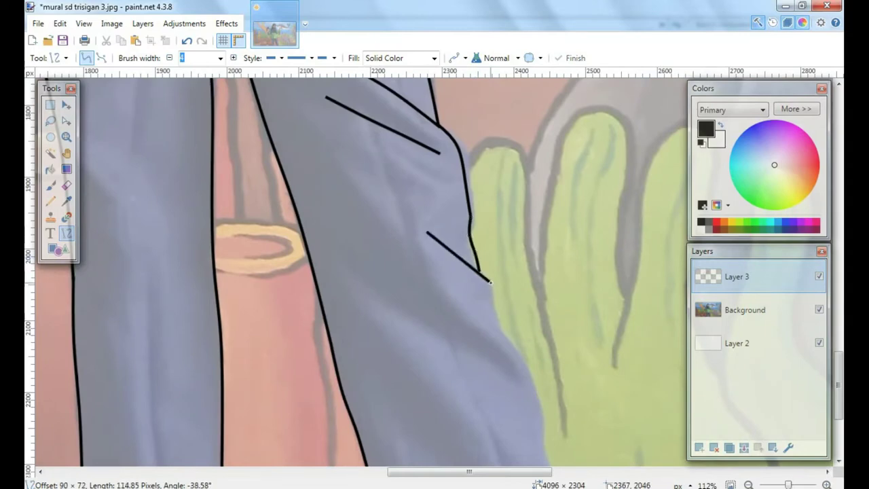
pyautogui.moveTo(496, 313); pyautogui.dragTo(447, 228)
pyautogui.scroll(1, 446, 227)
pyautogui.moveTo(415, 170); pyautogui.dragTo(421, 168)
pyautogui.moveTo(443, 193); pyautogui.dragTo(444, 201)
# - Trace the long diagonal fold running from the right trouser leg's outer edge up into the leg
pyautogui.moveTo(482, 295); pyautogui.dragTo(303, 113)
pyautogui.moveTo(364, 174); pyautogui.dragTo(367, 188)
pyautogui.moveTo(483, 295)
pyautogui.mouseDown()
pyautogui.moveTo(488, 301)
pyautogui.moveTo(474, 281)
pyautogui.mouseUp()
pyautogui.moveTo(453, 225); pyautogui.dragTo(449, 226)
# - Trace the rest of the right trouser leg's outer edge down to the image's lower border
pyautogui.moveTo(487, 295); pyautogui.dragTo(465, 233)
pyautogui.moveTo(465, 233); pyautogui.dragTo(495, 365)
pyautogui.moveTo(476, 277); pyautogui.dragTo(474, 254)
pyautogui.scroll(3, 469, 246)
pyautogui.moveTo(467, 232); pyautogui.dragTo(462, 230)
# - Trace the lowest diagonal fold across the right trouser leg as a gentle curve
pyautogui.scroll(-4, 463, 250)
pyautogui.moveTo(328, 173); pyautogui.dragTo(445, 313)
pyautogui.moveTo(368, 222); pyautogui.dragTo(372, 219)
pyautogui.scroll(-1, 372, 218)
pyautogui.moveTo(372, 219); pyautogui.dragTo(438, 314)
# - Trace the curved knee fold inside the left trouser leg, about 215 pixels long
pyautogui.scroll(1, 261, 214)
pyautogui.moveTo(245, 202); pyautogui.dragTo(296, 298)
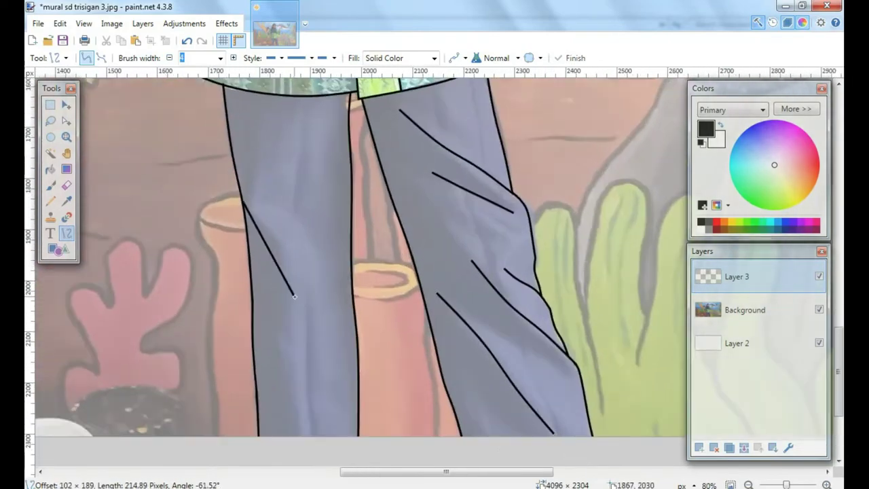
pyautogui.moveTo(280, 266); pyautogui.dragTo(288, 262)
pyautogui.scroll(-2, 291, 281)
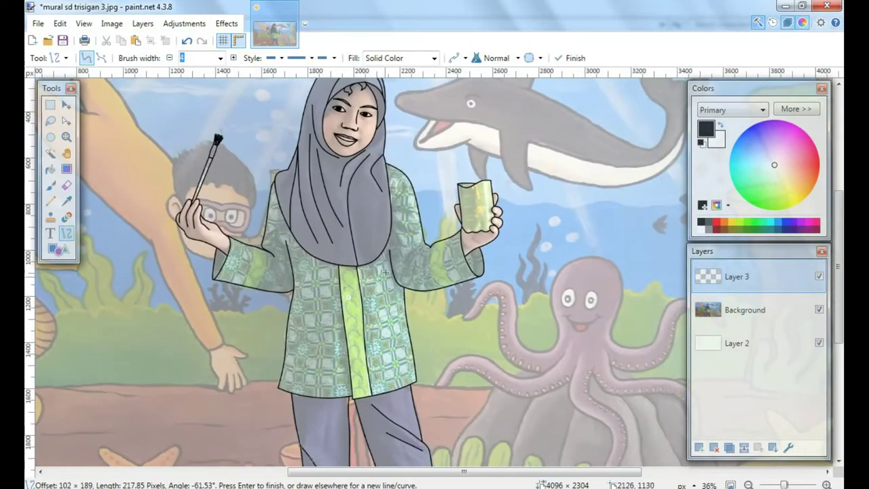
# - Paint the hollow parts of both eyebrows solid black with a 6-pixel brush
pyautogui.scroll(5, 386, 273)
pyautogui.click(50, 185)
pyautogui.scroll(2, 246, 241)
pyautogui.click(183, 58)
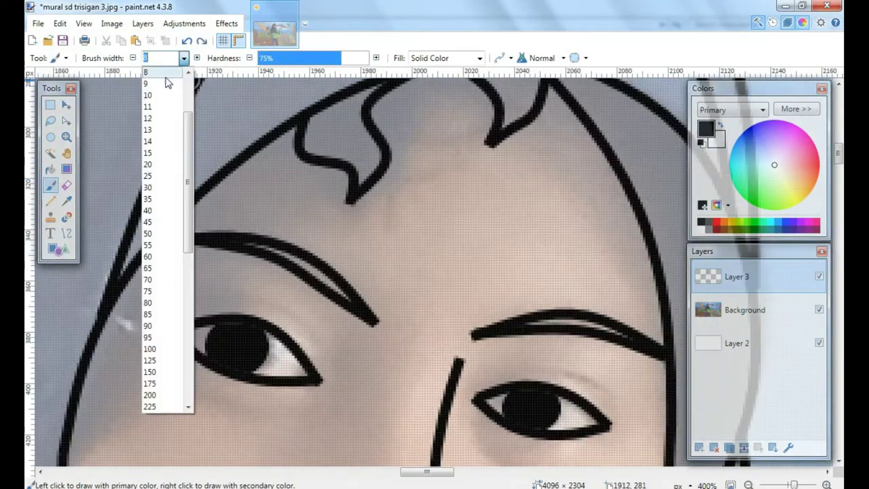
pyautogui.scroll(1, 168, 83)
pyautogui.click(167, 83)
pyautogui.moveTo(254, 245); pyautogui.dragTo(309, 266)
pyautogui.moveTo(531, 324); pyautogui.dragTo(618, 334)
# - Hide the Background layer so the line art stands alone on white
pyautogui.scroll(-6, 462, 305)
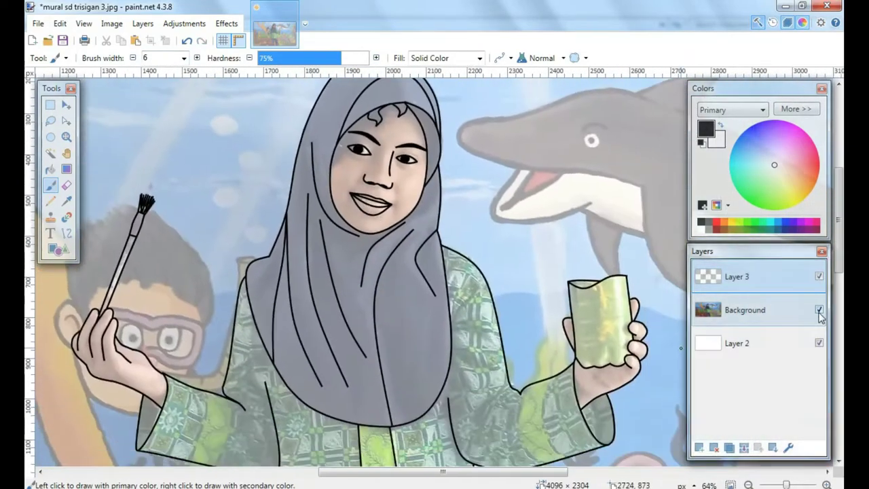
pyautogui.click(819, 310)
pyautogui.scroll(-1, 478, 286)
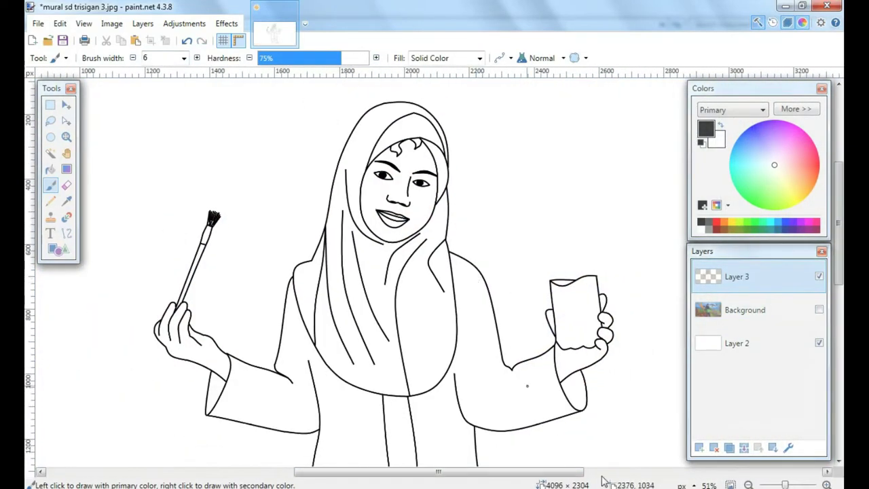
pyautogui.scroll(2, 413, 199)
pyautogui.moveTo(422, 190); pyautogui.dragTo(414, 240)
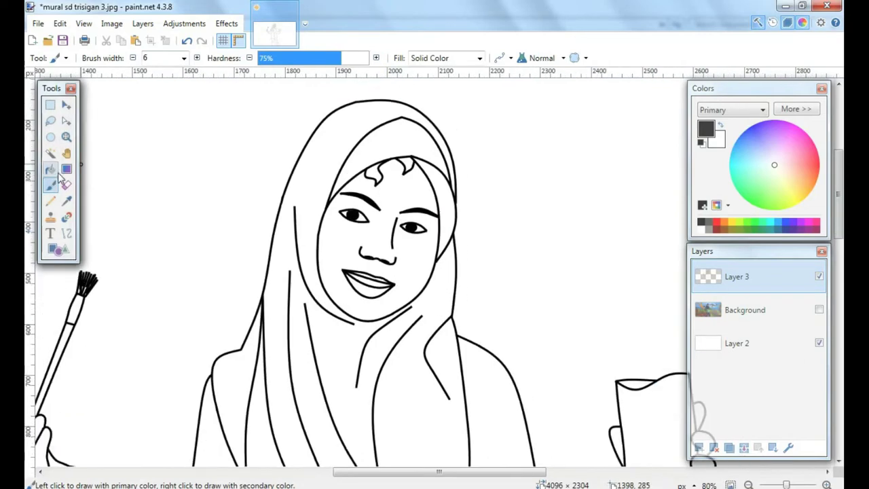
# - Select the face area with the Magic Wand, fill it with a light peach skin tone and clear the selection
pyautogui.click(51, 154)
pyautogui.click(820, 311)
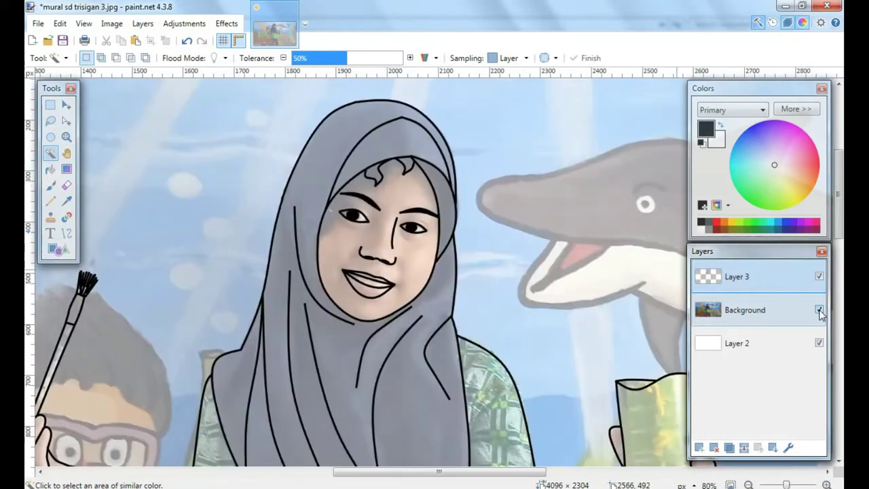
pyautogui.click(820, 311)
pyautogui.click(402, 198)
pyautogui.scroll(3, 408, 200)
pyautogui.press('f')
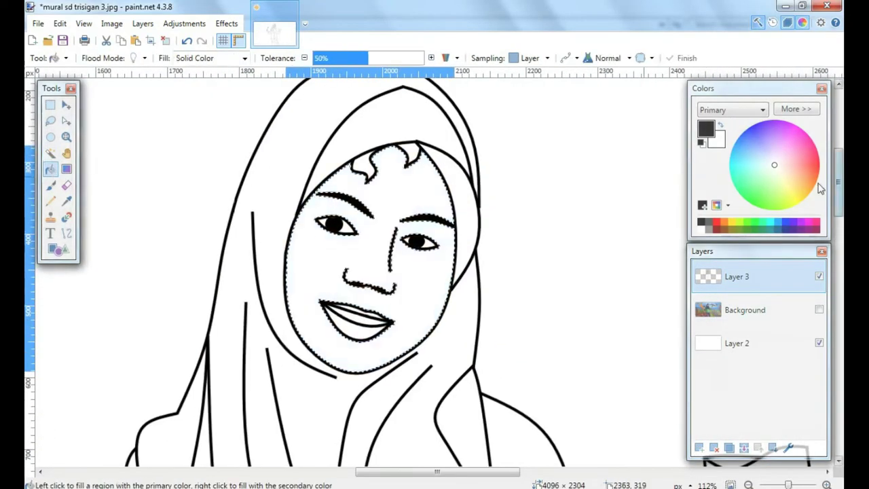
pyautogui.click(788, 174)
pyautogui.click(409, 208)
pyautogui.scroll(1, 408, 206)
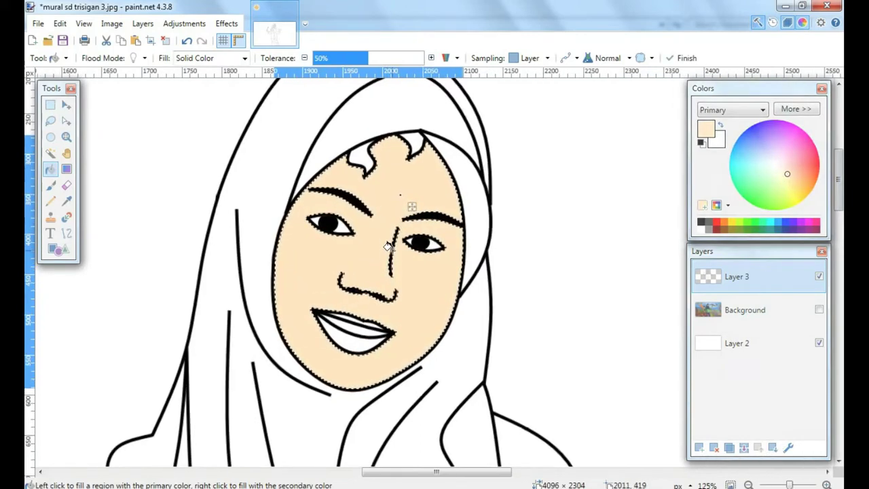
pyautogui.hotkey('ctrl', 'd')
# - Select the outer hijab areas with the Magic Wand, adding each enclosed region to one selection
pyautogui.click(51, 154)
pyautogui.click(348, 123)
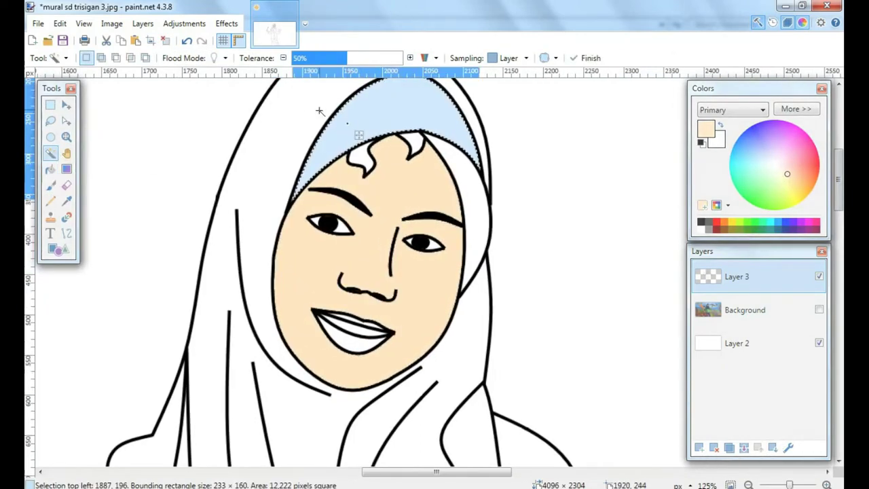
pyautogui.click(309, 108)
pyautogui.click(101, 58)
pyautogui.click(362, 116)
pyautogui.scroll(-1, 224, 358)
pyautogui.moveTo(223, 357); pyautogui.dragTo(288, 199)
pyautogui.click(230, 300)
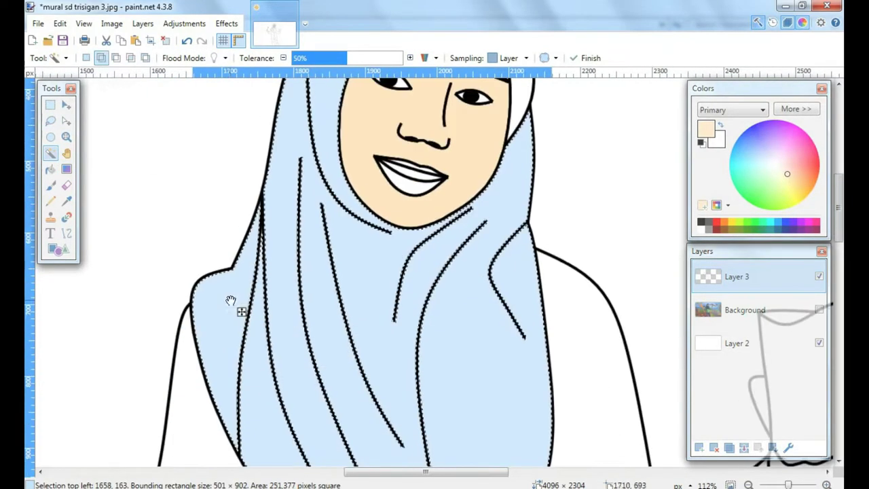
# - Try a medium blue fill on the selected hijab areas and undo it
pyautogui.click(51, 169)
pyautogui.click(750, 140)
pyautogui.moveTo(750, 140); pyautogui.dragTo(754, 136)
pyautogui.click(486, 250)
pyautogui.scroll(-3, 529, 189)
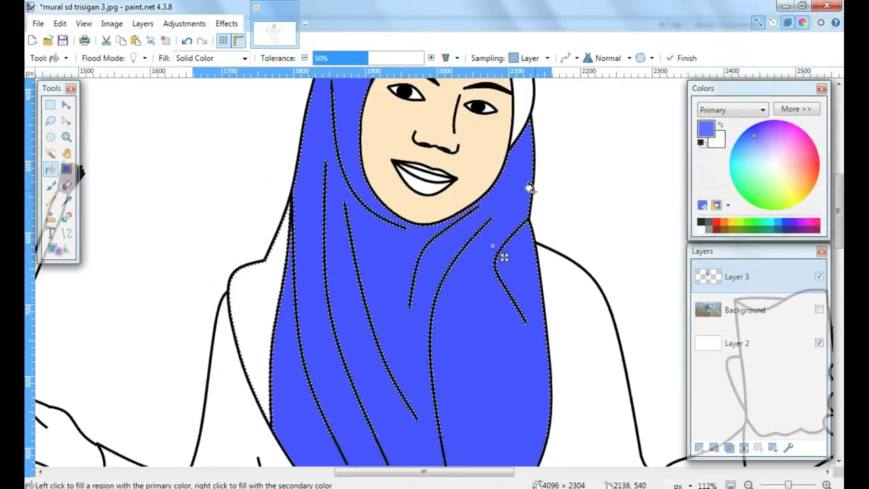
pyautogui.moveTo(530, 188); pyautogui.dragTo(489, 280)
pyautogui.hotkey('ctrl', 'z')
# - Fill all selected hijab areas with a violet-blue and clear the selection
pyautogui.click(760, 130)
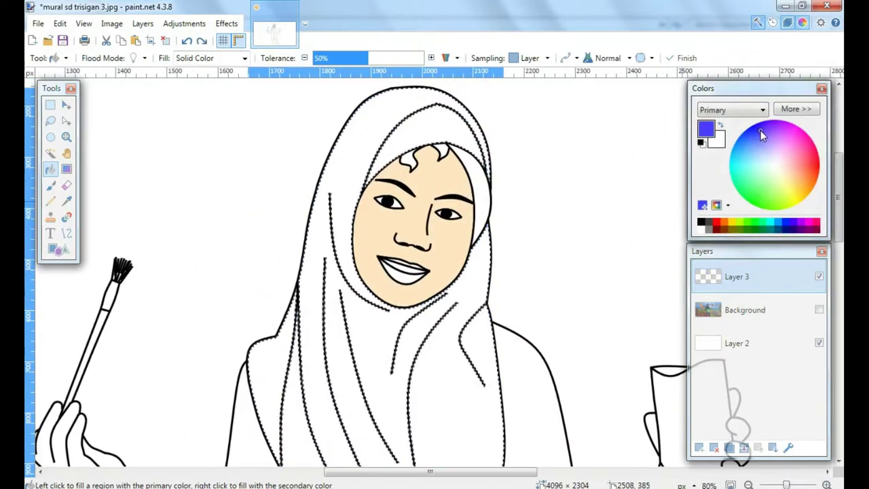
pyautogui.click(391, 124)
pyautogui.click(382, 114)
pyautogui.scroll(-1, 398, 214)
pyautogui.click(299, 332)
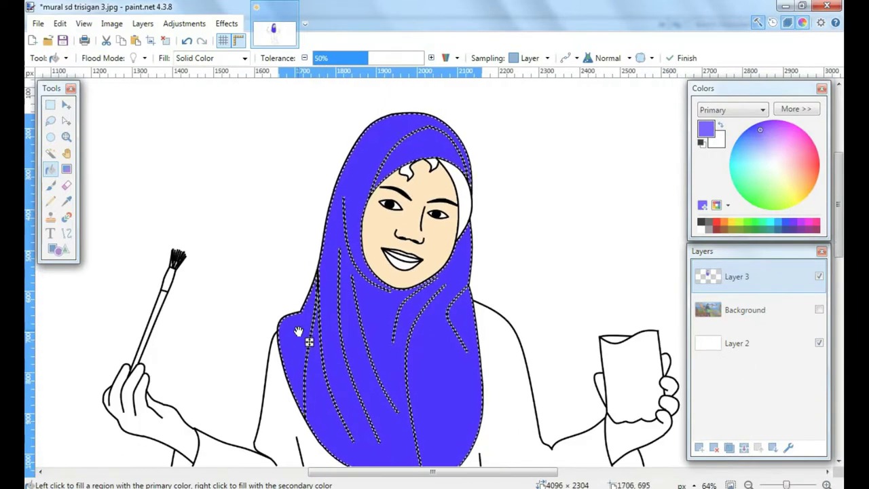
pyautogui.click(165, 41)
# - Select the white inner strip of the hijab beside the face with the Magic Wand
pyautogui.scroll(2, 450, 176)
pyautogui.click(50, 153)
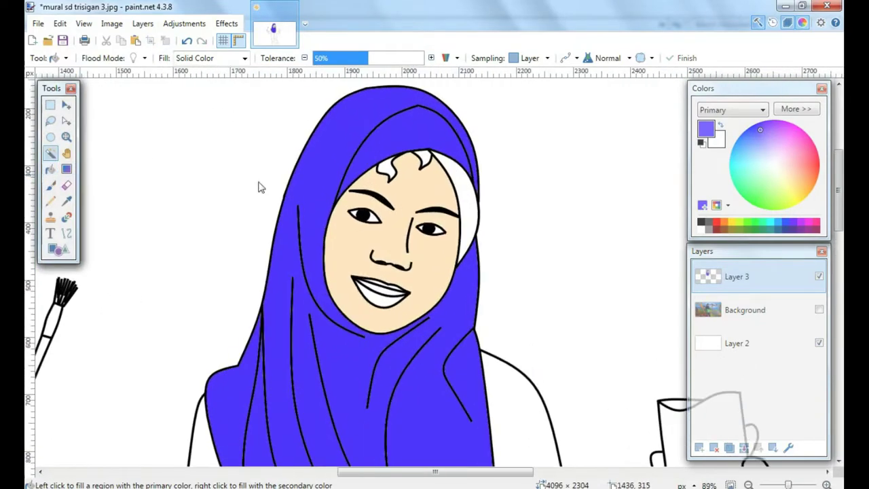
pyautogui.click(463, 190)
# - Try a dark navy fill on the selected inner hijab strip and adjust its hue
pyautogui.click(50, 169)
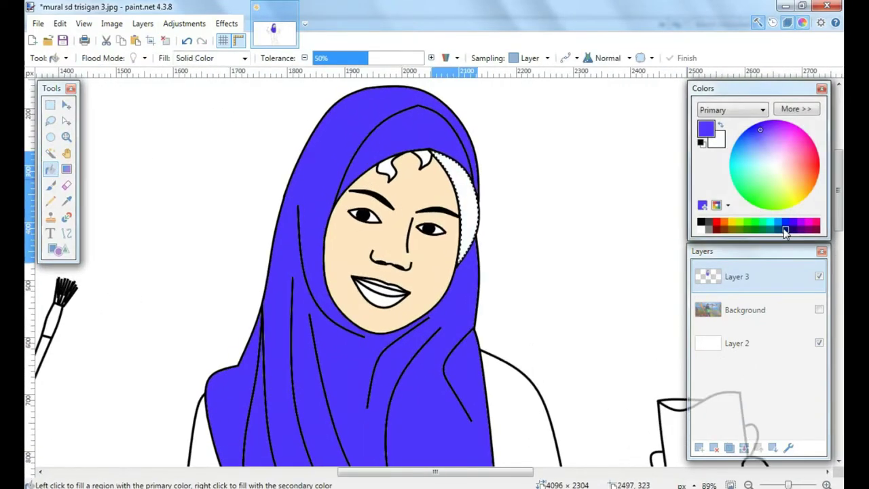
pyautogui.click(784, 229)
pyautogui.click(469, 203)
pyautogui.click(788, 230)
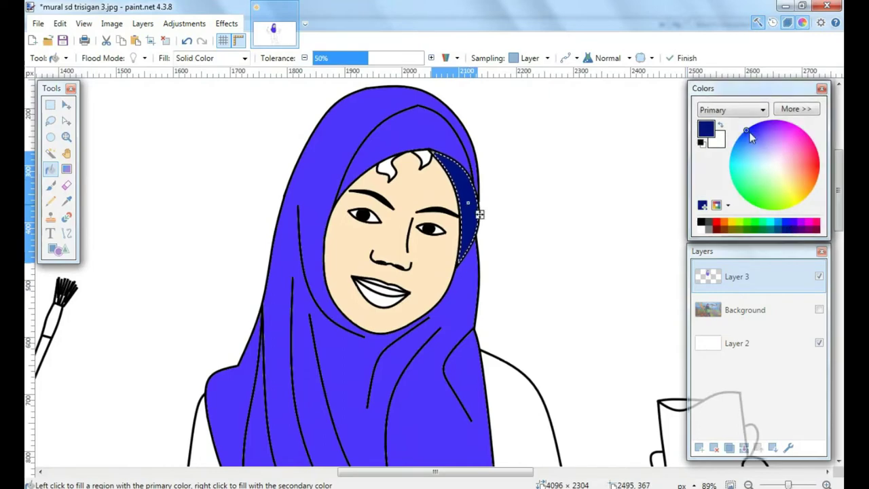
pyautogui.click(753, 128)
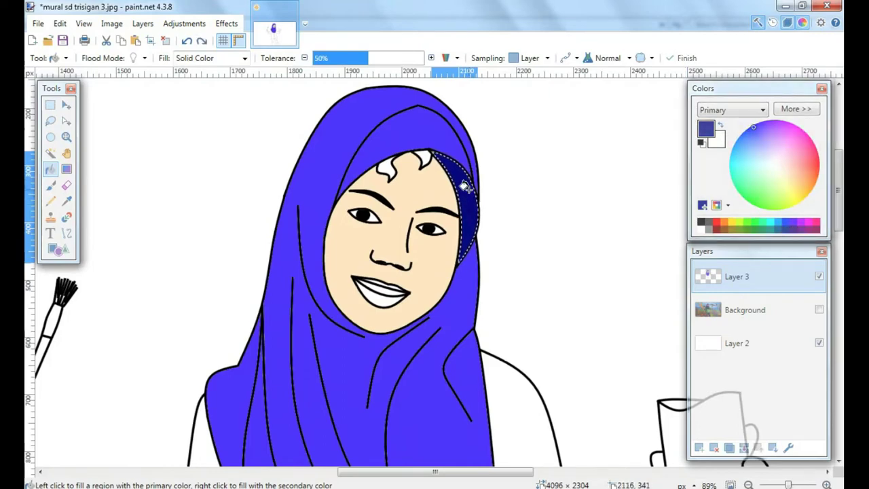
# - Fill the inner strip with the sampled hijab color, darken it to 3315A8 with value 66, and clear the selection
pyautogui.press('k')
pyautogui.click(433, 131)
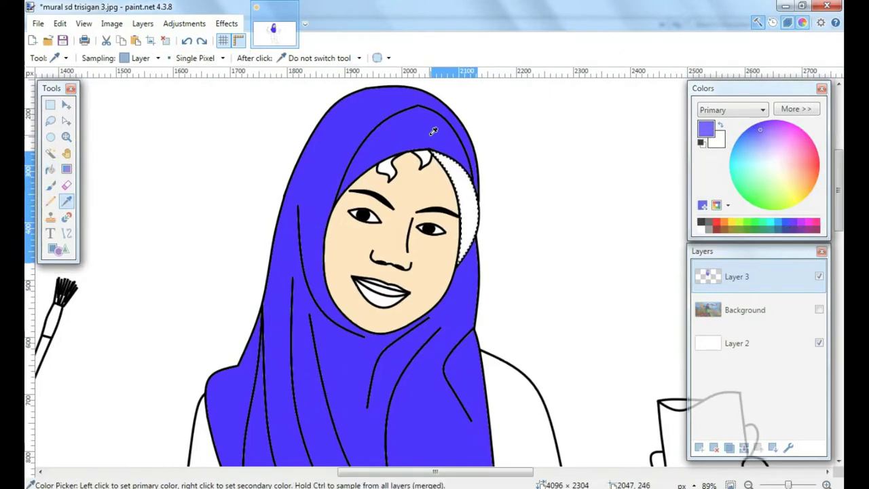
pyautogui.click(50, 169)
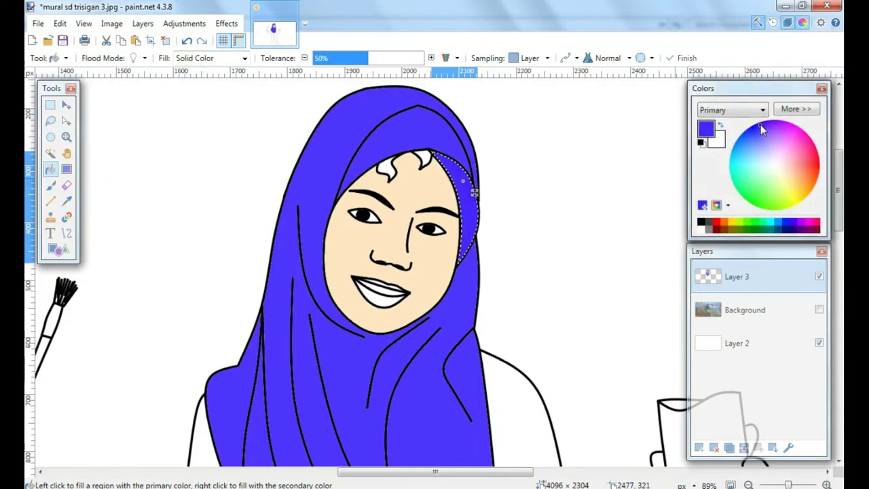
pyautogui.moveTo(761, 125); pyautogui.dragTo(763, 128)
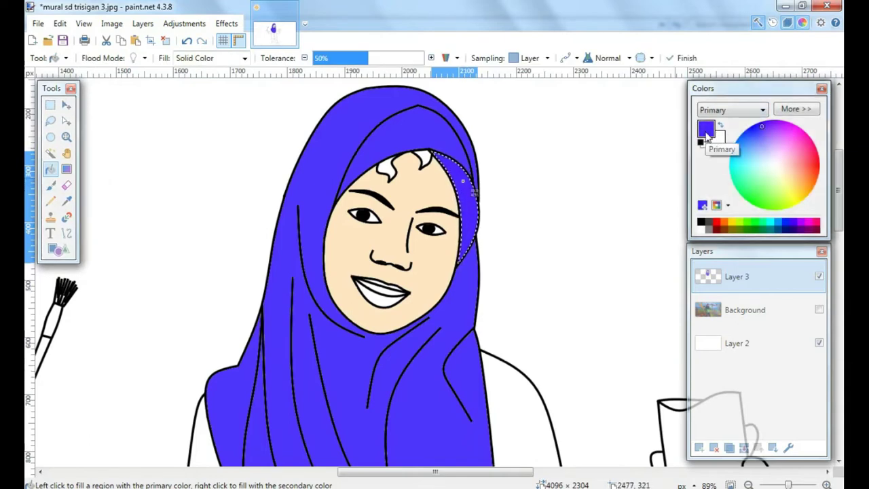
pyautogui.click(804, 110)
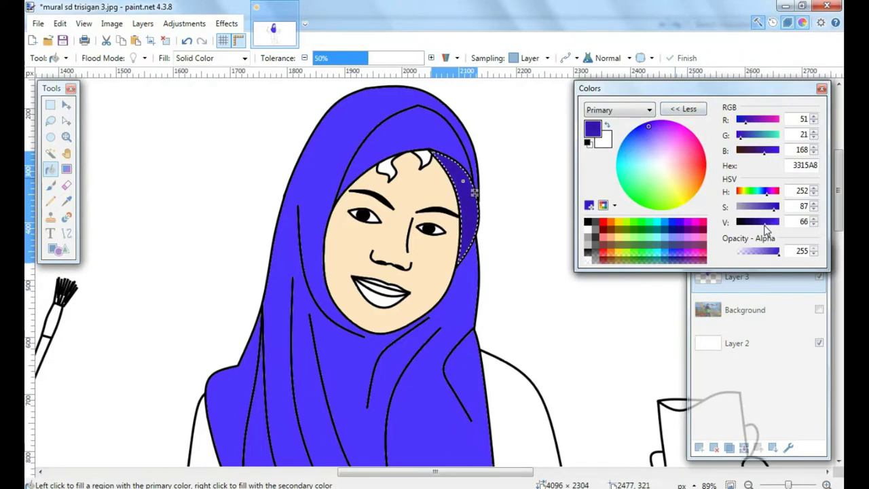
pyautogui.click(689, 108)
pyautogui.click(166, 41)
# - Select both sides of the dress with the sleeves, fill them with medium green 51A55C and clear the selection
pyautogui.scroll(-5, 406, 309)
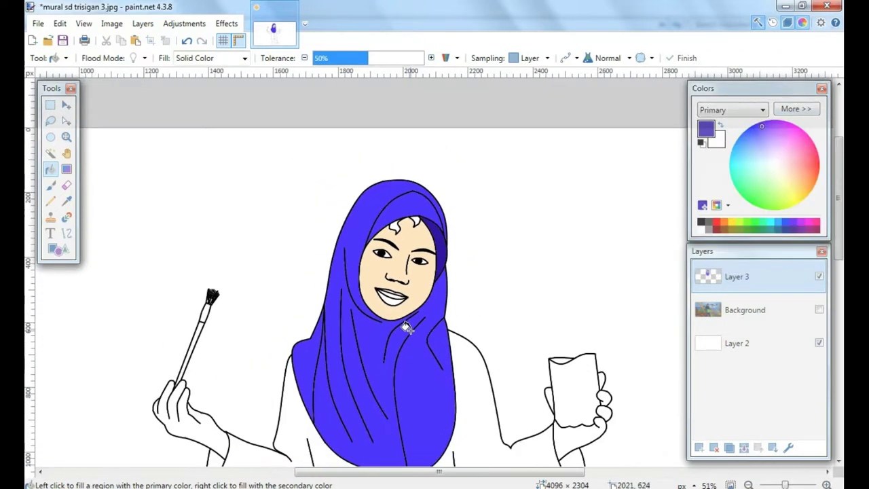
pyautogui.scroll(2, 409, 325)
pyautogui.scroll(-1, 326, 349)
pyautogui.scroll(-2, 349, 242)
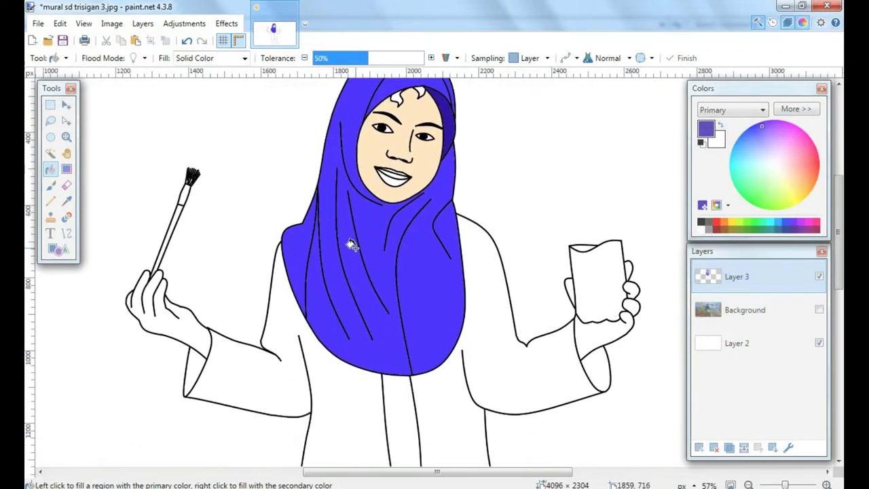
pyautogui.click(50, 152)
pyautogui.click(277, 309)
pyautogui.moveTo(452, 309); pyautogui.dragTo(434, 198)
pyautogui.click(428, 297)
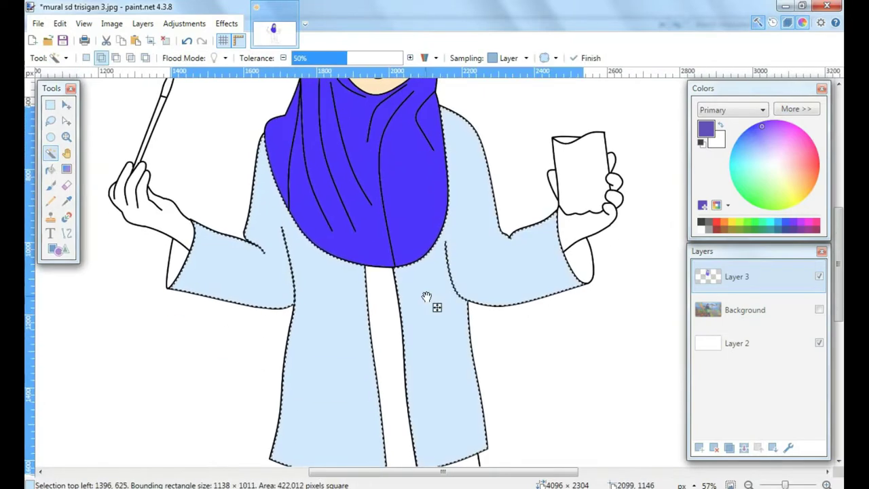
pyautogui.moveTo(428, 297); pyautogui.dragTo(411, 367)
pyautogui.click(50, 169)
pyautogui.click(758, 187)
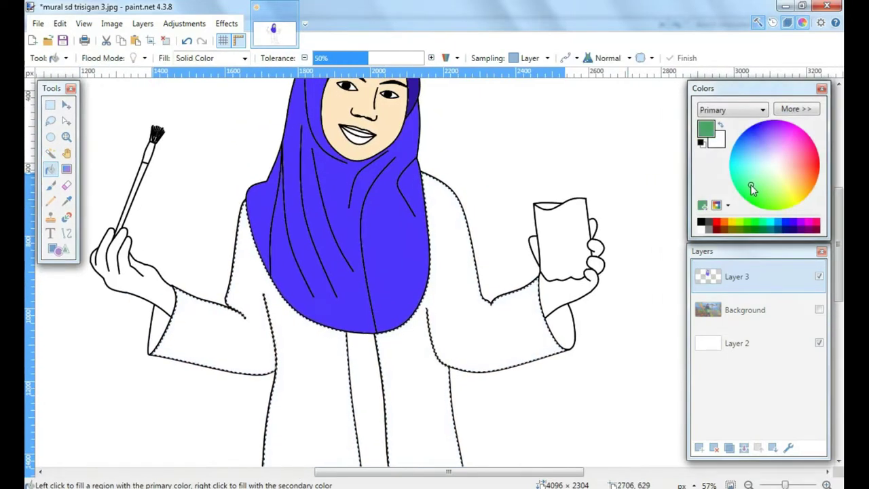
pyautogui.click(461, 263)
pyautogui.click(327, 345)
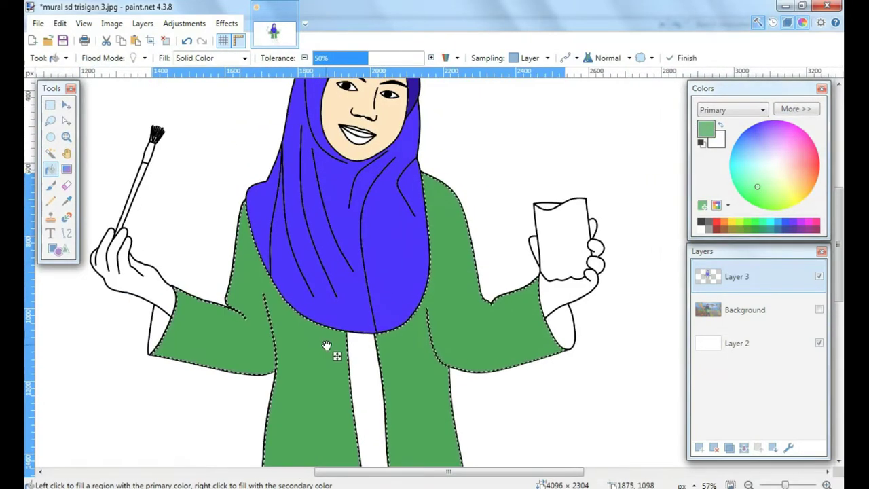
pyautogui.click(165, 41)
# - Select both sleeve openings, fill them with a darker shade of the dress green and clear the selection
pyautogui.click(50, 153)
pyautogui.click(156, 324)
pyautogui.click(567, 322)
pyautogui.click(790, 110)
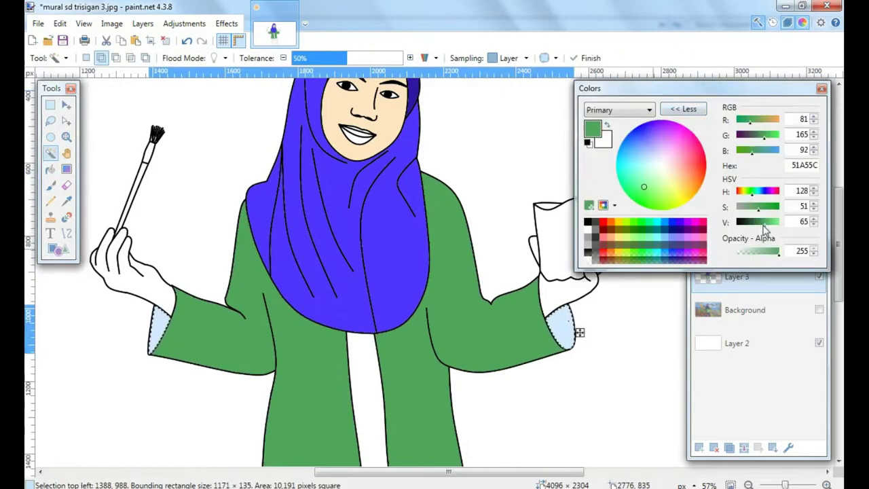
pyautogui.moveTo(763, 224); pyautogui.dragTo(754, 227)
pyautogui.click(683, 109)
pyautogui.click(50, 170)
pyautogui.click(158, 320)
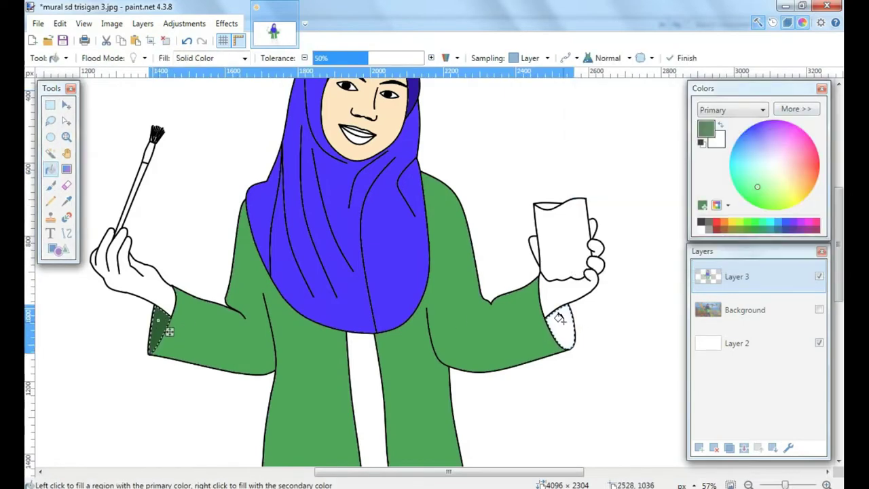
pyautogui.click(166, 42)
# - Select the hand holding the brush and all parts of the hand holding the cup with the Magic Wand
pyautogui.click(51, 154)
pyautogui.click(147, 286)
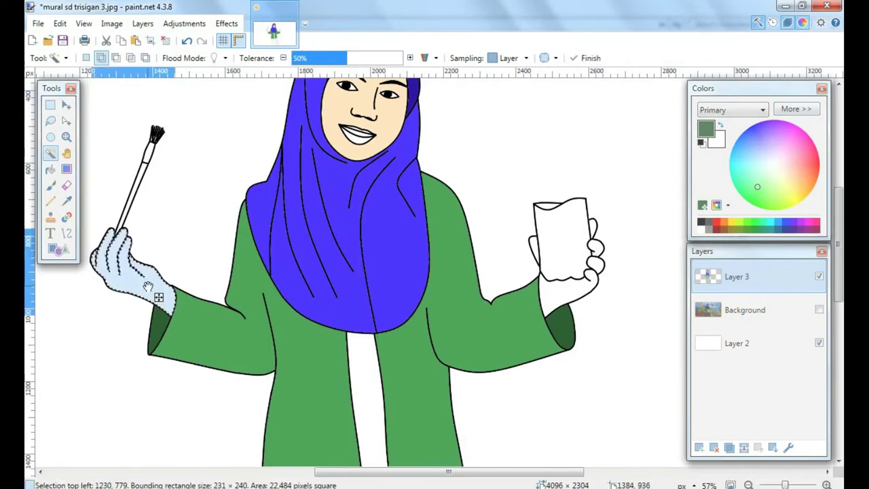
pyautogui.click(557, 292)
pyautogui.click(594, 263)
pyautogui.click(597, 248)
pyautogui.click(594, 229)
pyautogui.click(535, 245)
# - Fill both hands and all fingers with the skin color sampled from the face using global flood mode, and clear the selection
pyautogui.click(67, 201)
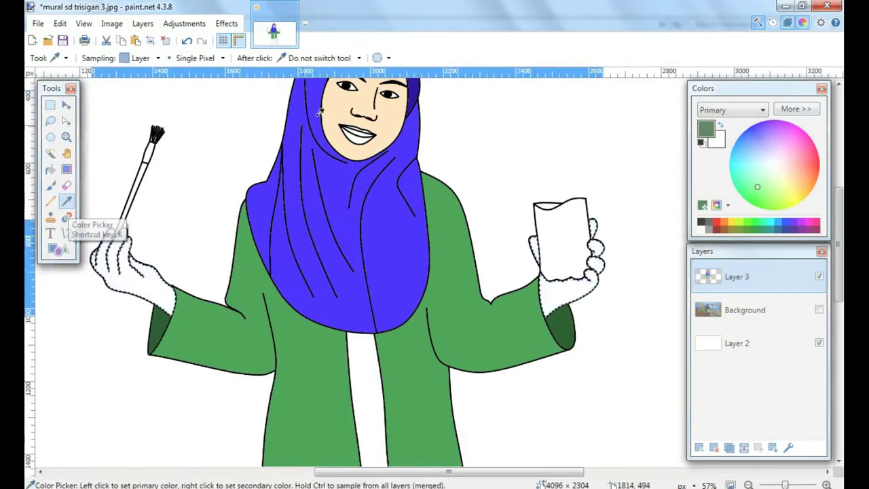
pyautogui.click(334, 119)
pyautogui.click(50, 170)
pyautogui.click(131, 281)
pyautogui.click(558, 289)
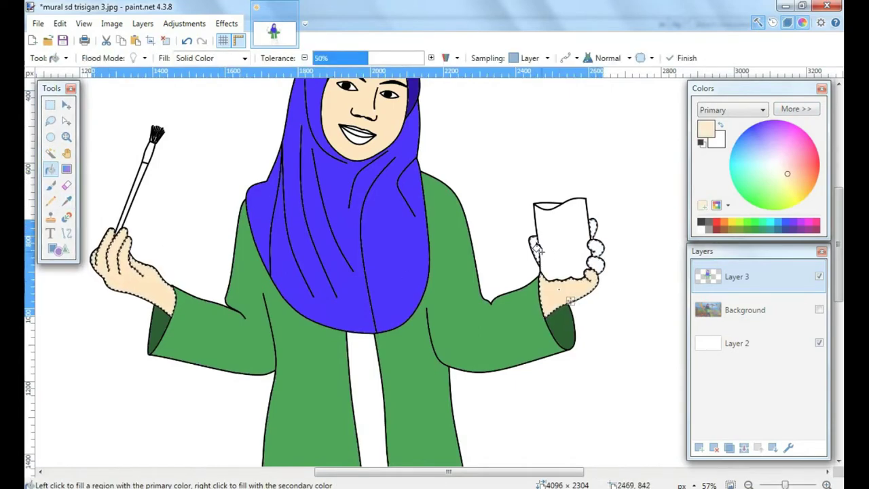
pyautogui.click(133, 59)
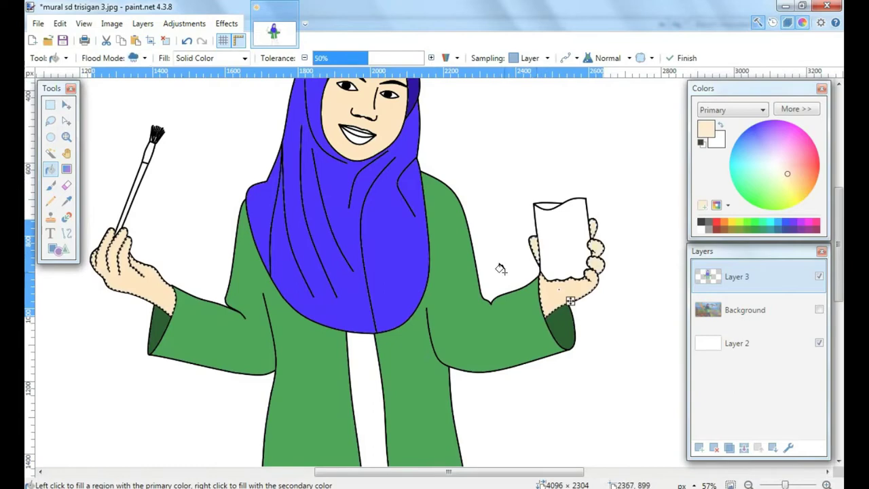
pyautogui.click(52, 155)
pyautogui.click(166, 41)
# - Set the Magic Wand to contiguous flood mode and select the white strip down the front of the dress
pyautogui.click(369, 388)
pyautogui.click(166, 41)
pyautogui.click(220, 58)
pyautogui.click(235, 74)
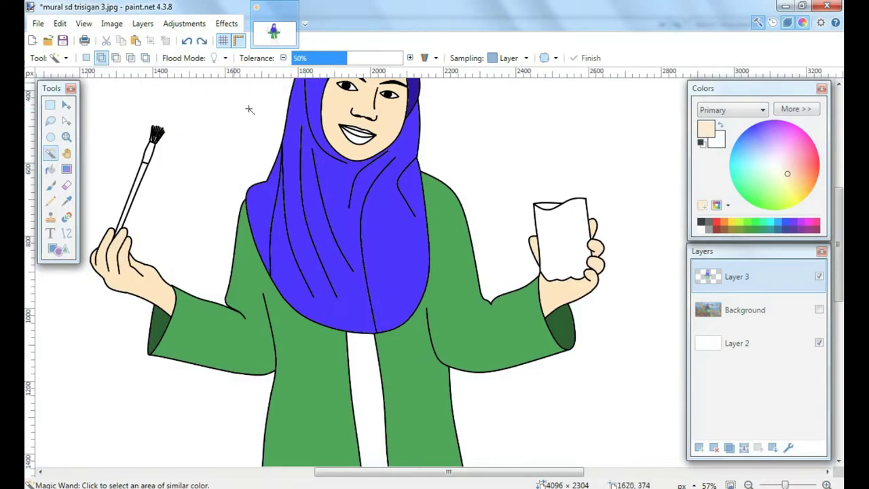
pyautogui.click(368, 360)
pyautogui.moveTo(374, 370); pyautogui.dragTo(376, 238)
# - Fill the front strip of the dress with light yellow-green and clear the selection
pyautogui.click(51, 170)
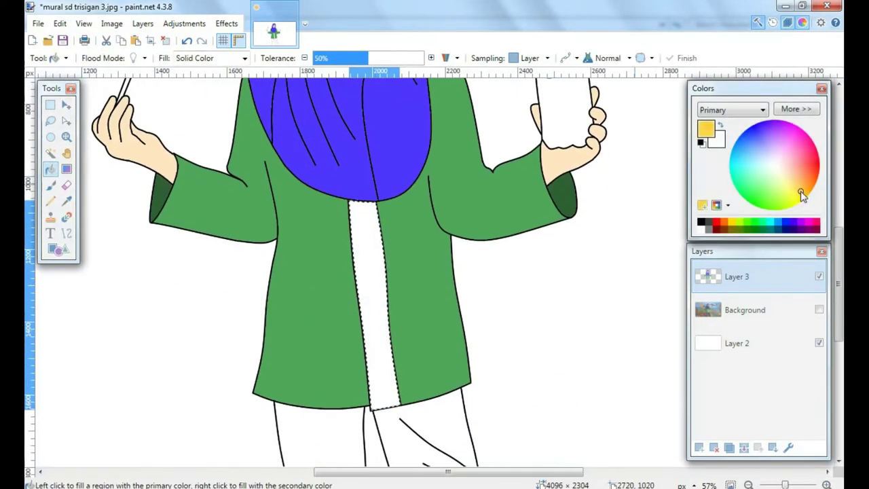
pyautogui.click(789, 191)
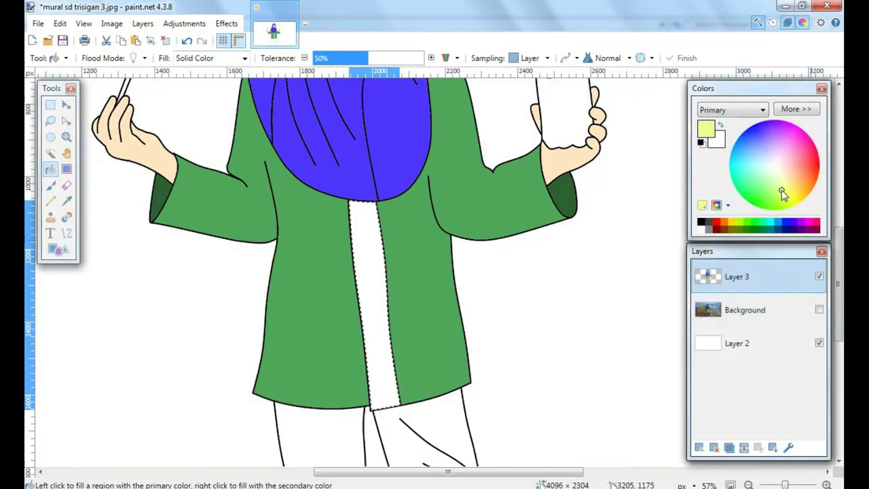
pyautogui.click(377, 263)
pyautogui.moveTo(354, 113); pyautogui.dragTo(381, 295)
pyautogui.moveTo(386, 340); pyautogui.dragTo(368, 93)
pyautogui.moveTo(380, 341); pyautogui.dragTo(373, 219)
pyautogui.click(166, 40)
# - Select both trouser legs below the dress with the Magic Wand
pyautogui.click(51, 154)
pyautogui.click(338, 290)
pyautogui.click(429, 309)
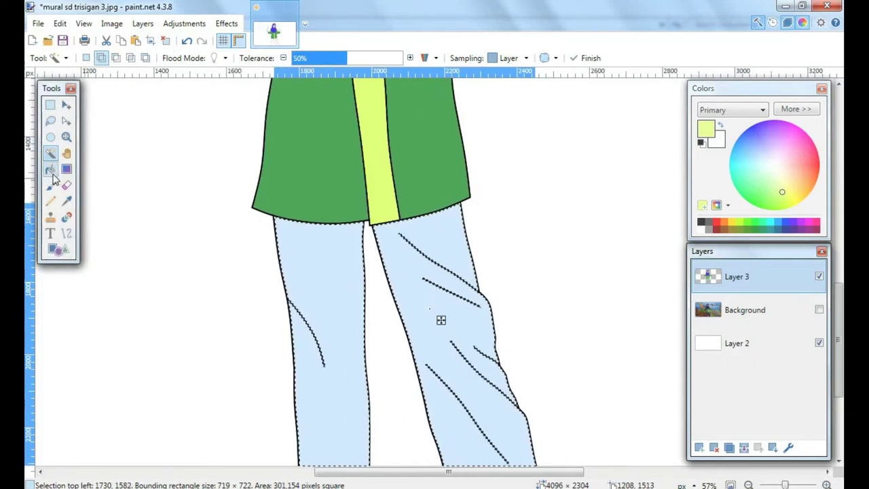
# - Fill both trouser legs with dark indigo 300084 and clear the selection
pyautogui.click(52, 174)
pyautogui.click(795, 222)
pyautogui.click(783, 109)
pyautogui.moveTo(777, 225); pyautogui.dragTo(768, 224)
pyautogui.click(419, 269)
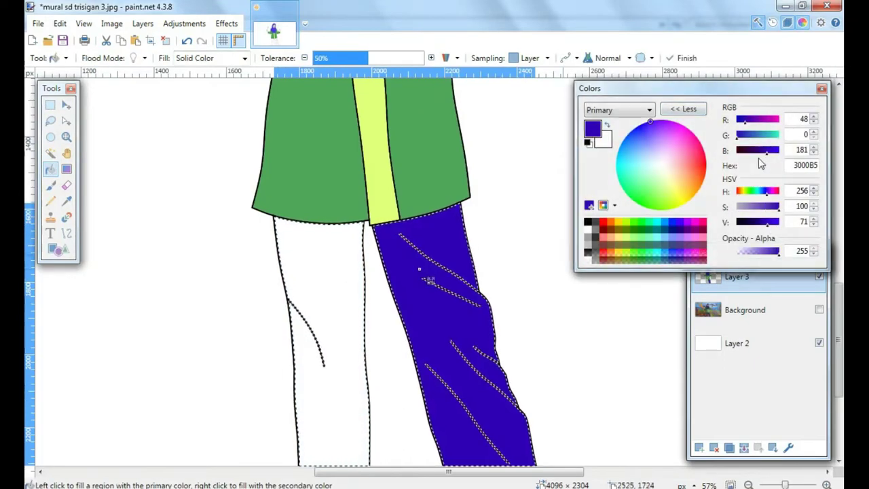
pyautogui.moveTo(767, 152); pyautogui.dragTo(759, 156)
pyautogui.click(329, 285)
pyautogui.scroll(-5, 345, 214)
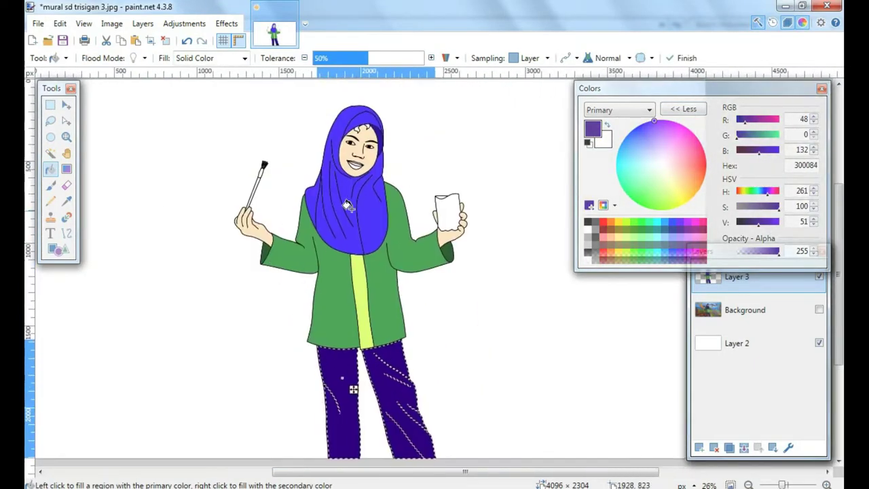
pyautogui.scroll(2, 359, 200)
pyautogui.click(165, 41)
# - Select the paintbrush handle and ferrule, fill them with greyish mauve 82686F and clear the selection
pyautogui.click(51, 154)
pyautogui.scroll(3, 212, 170)
pyautogui.click(214, 170)
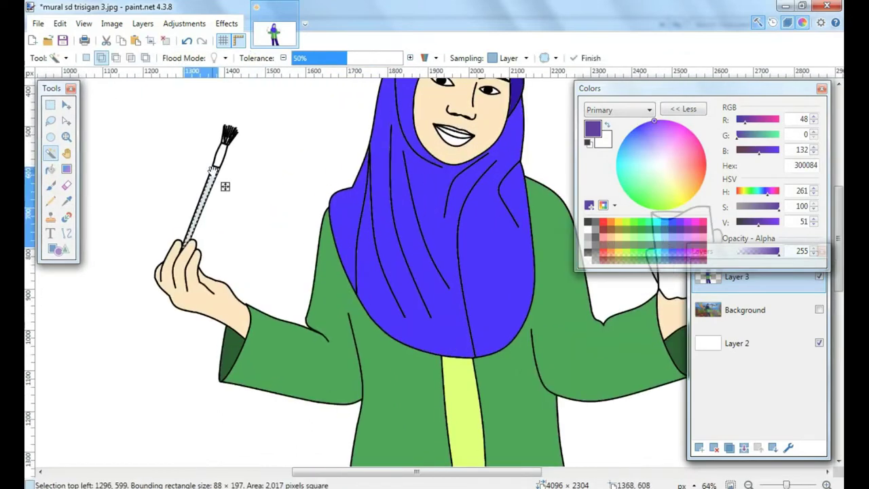
pyautogui.press('f')
pyautogui.click(674, 175)
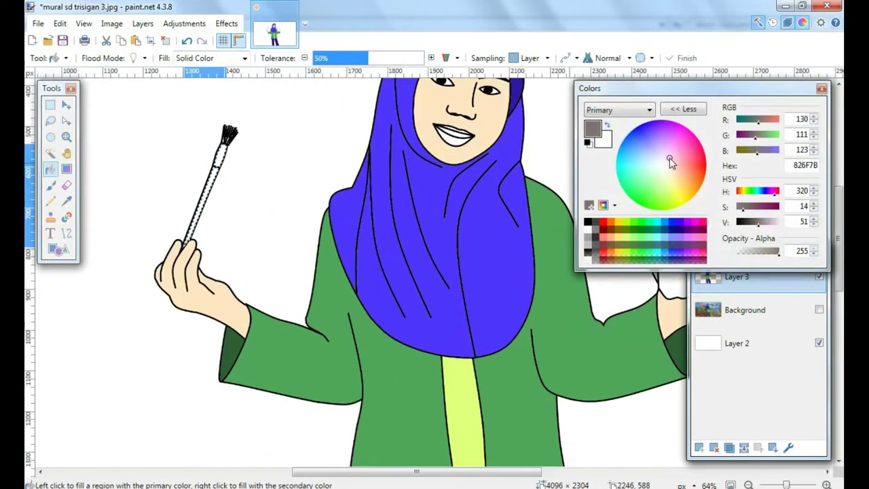
pyautogui.scroll(-2, 272, 219)
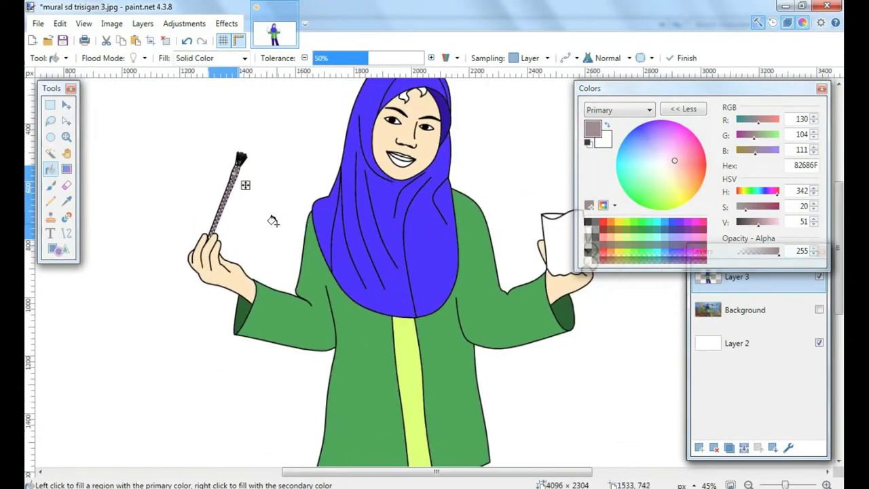
pyautogui.click(166, 41)
# - Select the front of the cup, fill it with muted teal 80B7AC and clear the selection
pyautogui.moveTo(419, 273); pyautogui.dragTo(310, 284)
pyautogui.click(51, 153)
pyautogui.click(453, 251)
pyautogui.scroll(5, 454, 251)
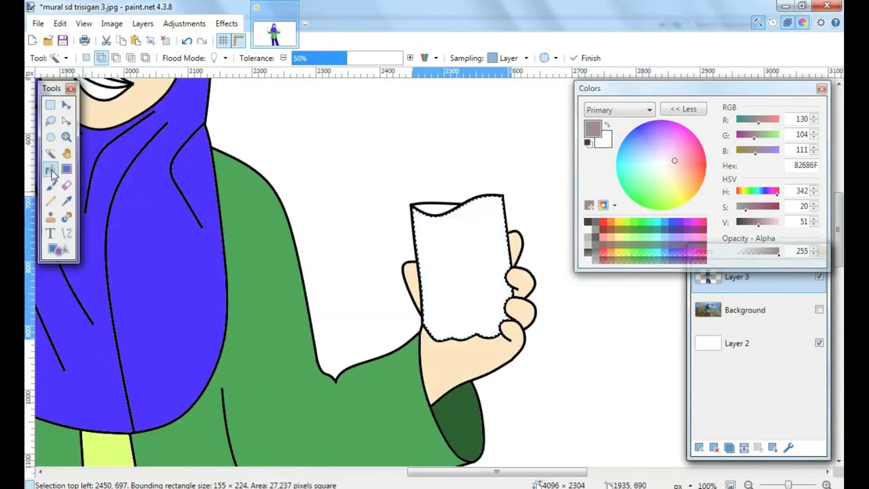
pyautogui.click(52, 171)
pyautogui.moveTo(747, 215); pyautogui.dragTo(768, 223)
pyautogui.click(643, 168)
pyautogui.click(462, 231)
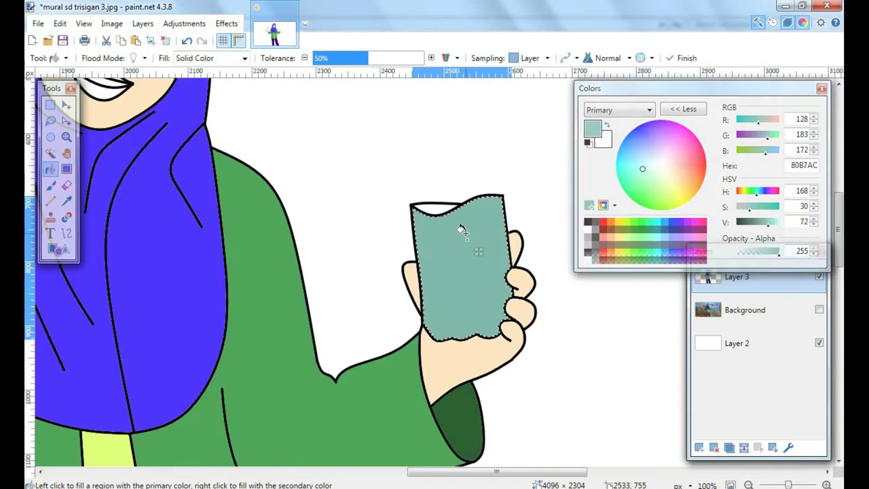
pyautogui.click(165, 41)
# - Select the inside opening of the cup and fill it with darker teal 4A6B64
pyautogui.click(51, 153)
pyautogui.click(438, 208)
pyautogui.moveTo(768, 224); pyautogui.dragTo(755, 224)
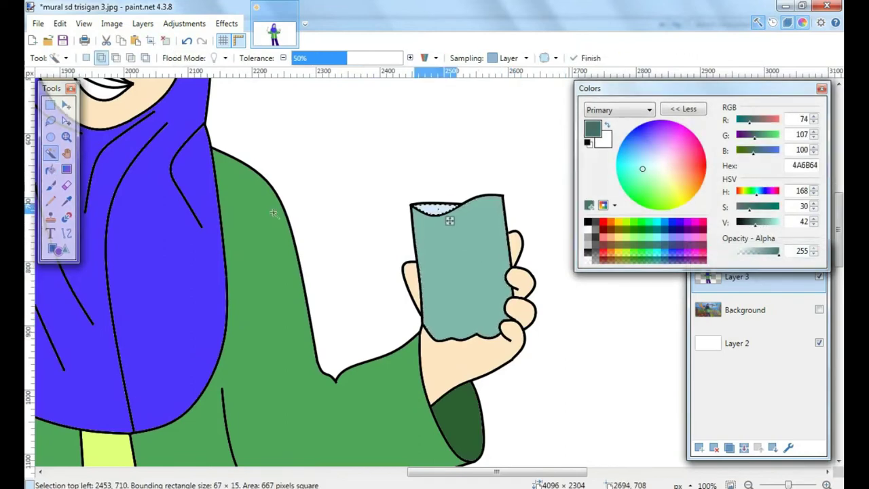
pyautogui.click(51, 170)
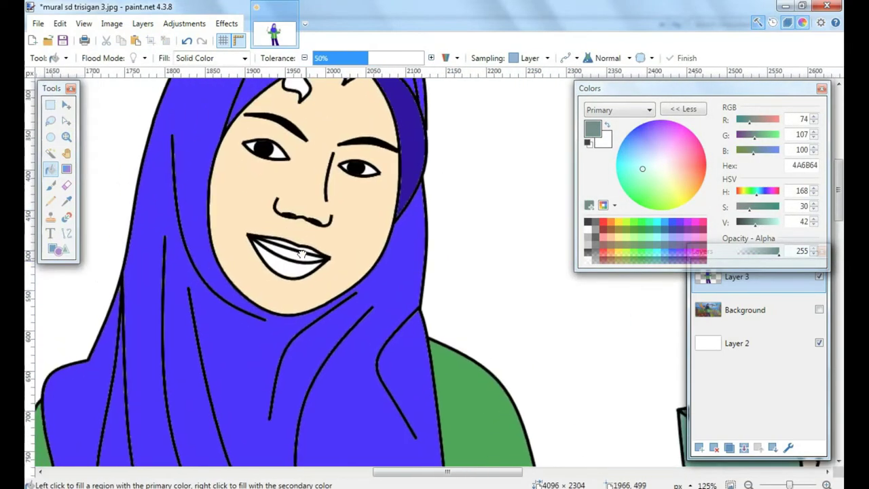
# - Select the upper and lower lips with the Magic Wand
pyautogui.press('s')
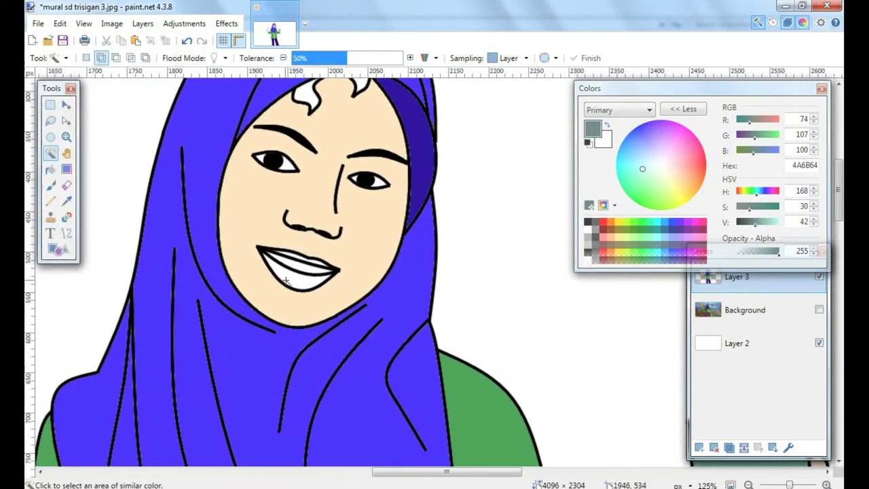
pyautogui.scroll(2, 310, 252)
pyautogui.click(291, 252)
# - Fill both lips with pink FF9BD7 and clear the selection
pyautogui.press('f')
pyautogui.moveTo(670, 155); pyautogui.dragTo(683, 134)
pyautogui.moveTo(756, 223); pyautogui.dragTo(782, 227)
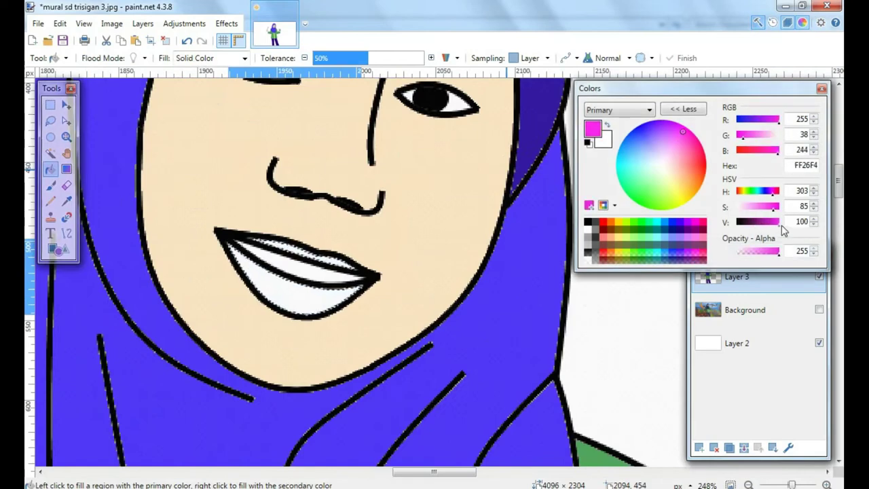
pyautogui.click(672, 154)
pyautogui.click(294, 287)
pyautogui.click(307, 251)
pyautogui.moveTo(675, 146); pyautogui.dragTo(680, 151)
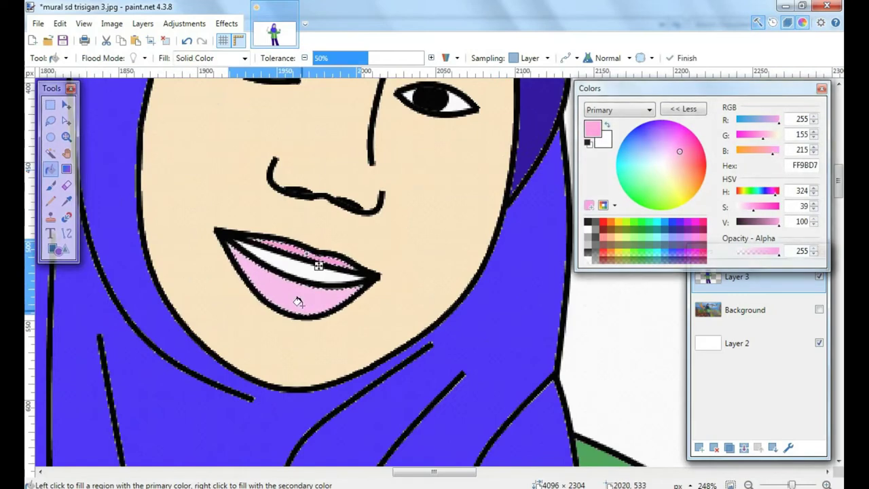
pyautogui.click(301, 301)
pyautogui.scroll(-3, 306, 297)
pyautogui.scroll(2, 315, 184)
pyautogui.click(163, 42)
# - Select the two hair strands on the forehead, fill them with dark grey 404040 and clear the selection
pyautogui.click(51, 154)
pyautogui.click(322, 178)
pyautogui.click(372, 167)
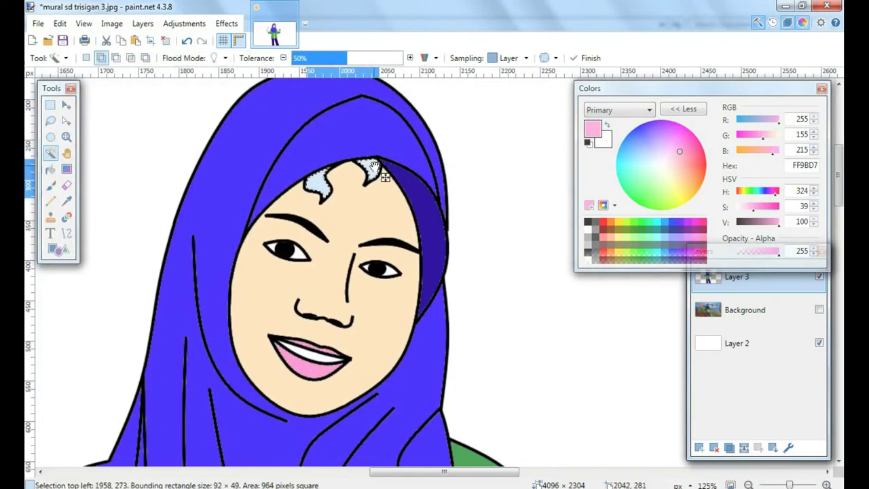
pyautogui.click(51, 170)
pyautogui.click(596, 222)
pyautogui.click(319, 185)
pyautogui.click(167, 42)
# - Show the Background layer and set its opacity to 255
pyautogui.scroll(-8, 345, 248)
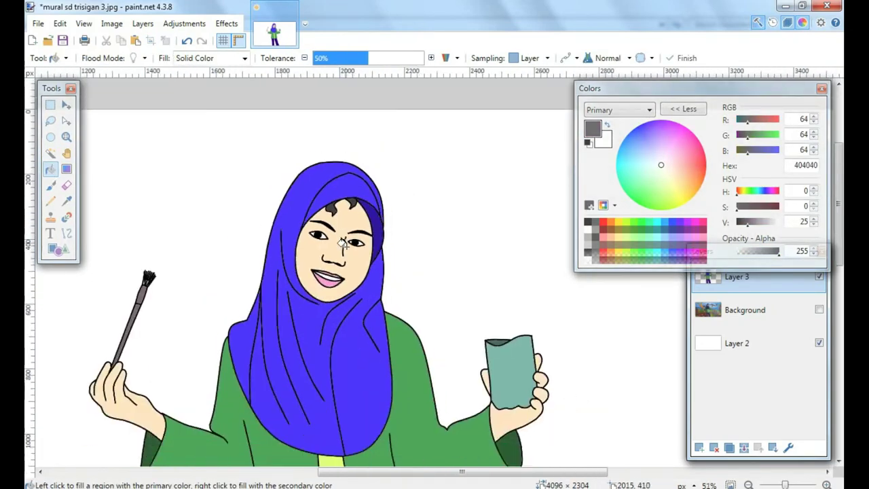
pyautogui.click(683, 109)
pyautogui.click(819, 309)
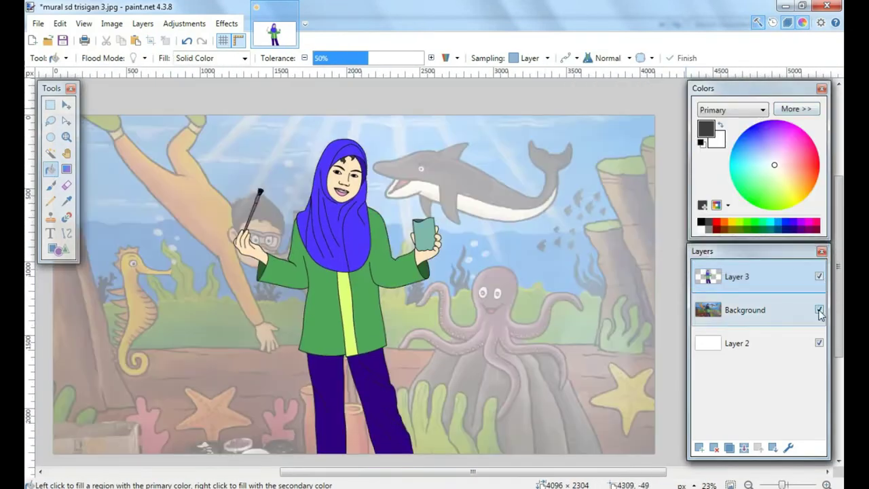
pyautogui.click(788, 447)
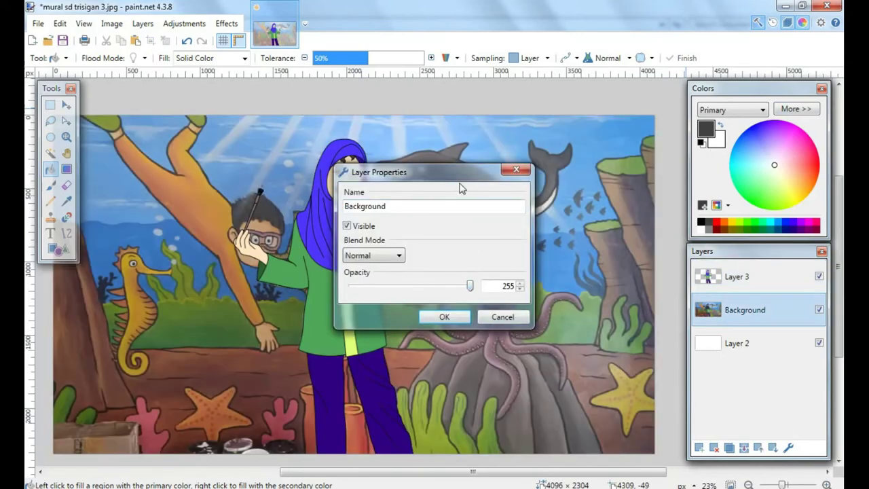
pyautogui.moveTo(460, 188); pyautogui.dragTo(594, 137)
pyautogui.click(576, 272)
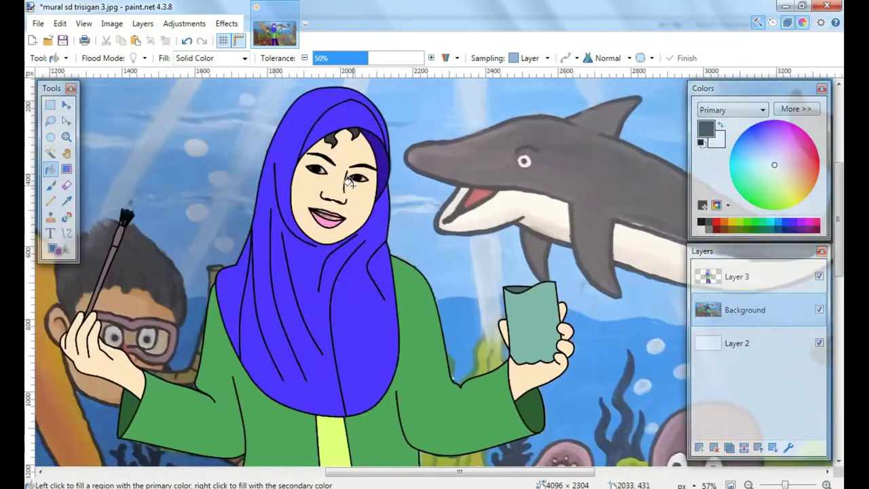
# - Hide the Background layer and select the eye whites and teeth on Layer 3 with the Magic Wand
pyautogui.scroll(4, 348, 182)
pyautogui.click(819, 310)
pyautogui.click(737, 276)
pyautogui.click(51, 154)
pyautogui.scroll(3, 287, 149)
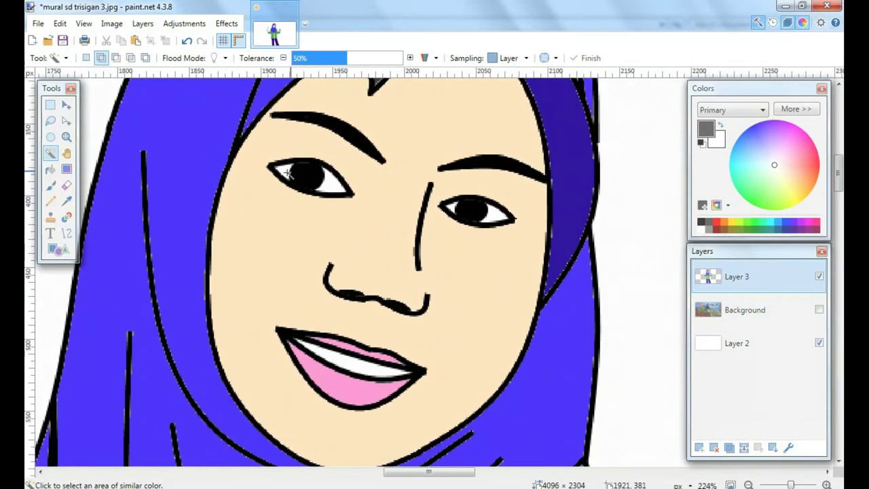
pyautogui.click(285, 170)
pyautogui.click(331, 187)
pyautogui.click(498, 217)
pyautogui.click(452, 206)
pyautogui.click(359, 361)
# - Fill the eye whites and teeth with white using global flood mode and clear the selection
pyautogui.click(51, 169)
pyautogui.click(702, 230)
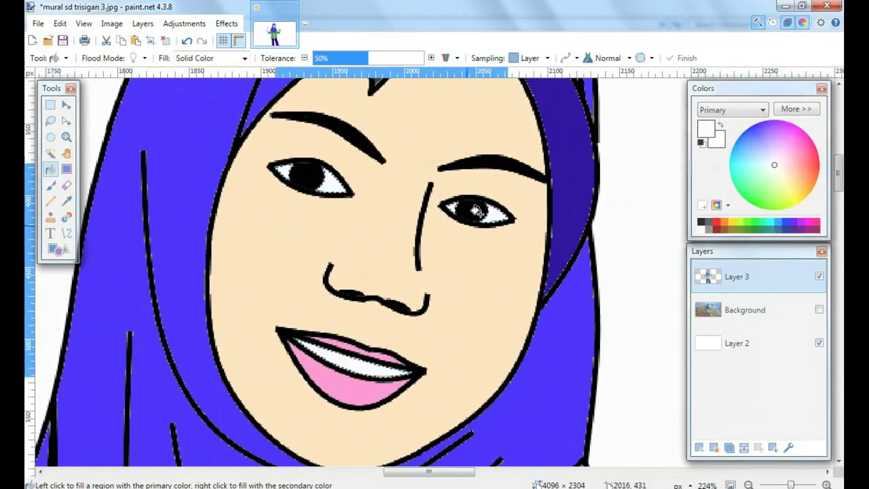
pyautogui.click(494, 214)
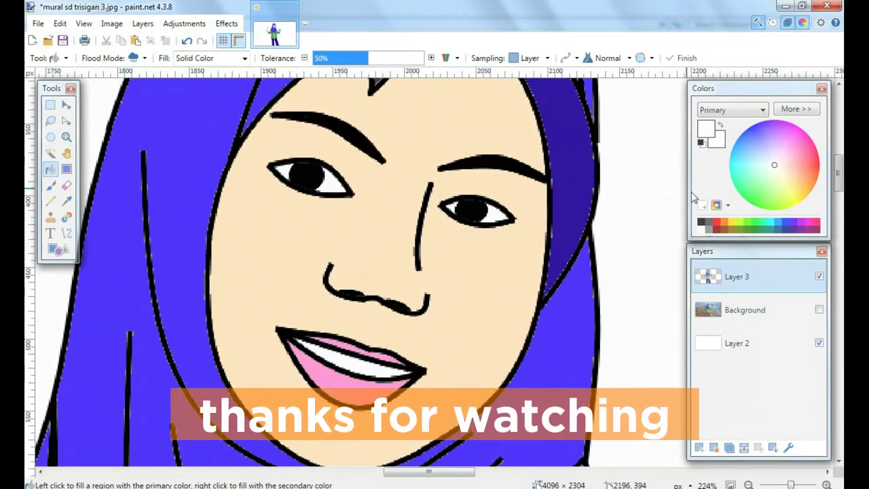
# - Show the Background layer again behind the finished drawing and view the whole picture
pyautogui.click(819, 310)
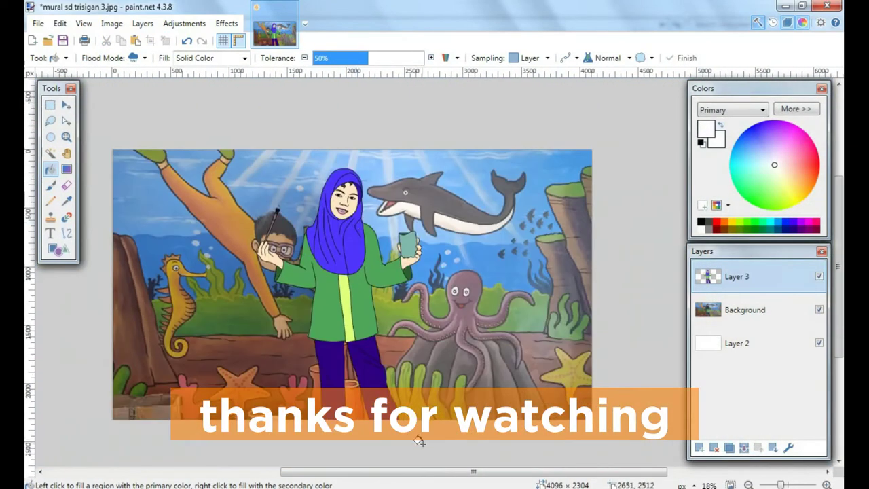
pyautogui.keyDown('ctrl'); pyautogui.scroll(1, 421, 434); pyautogui.keyUp('ctrl')
pyautogui.moveTo(423, 439); pyautogui.dragTo(444, 445)
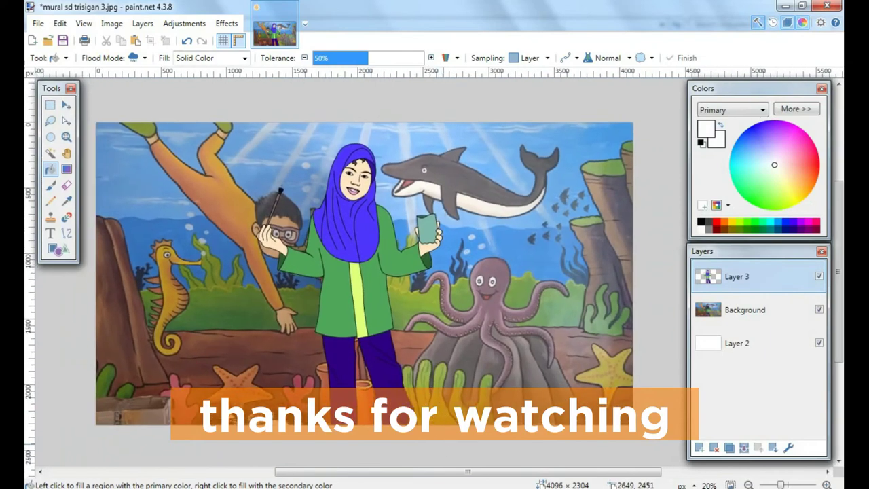